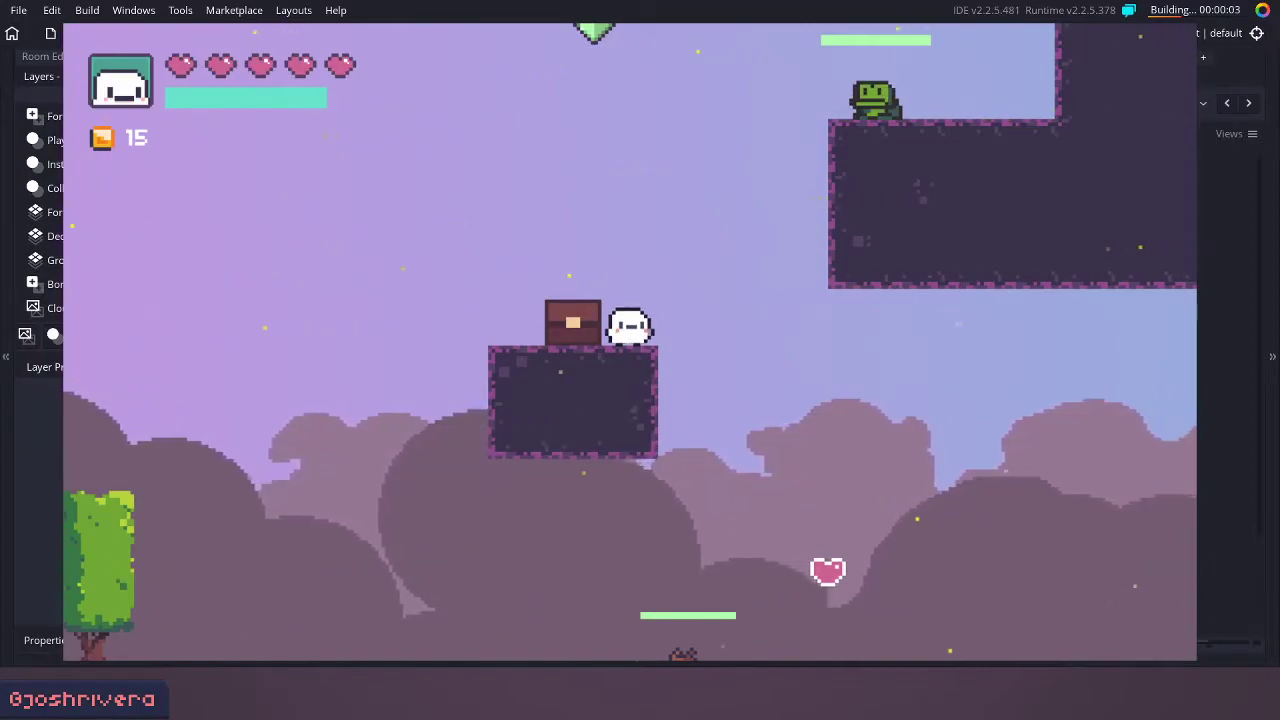
Step: Close the running game and collapse the output pane beneath the rmLevel_1 room
click(1176, 13)
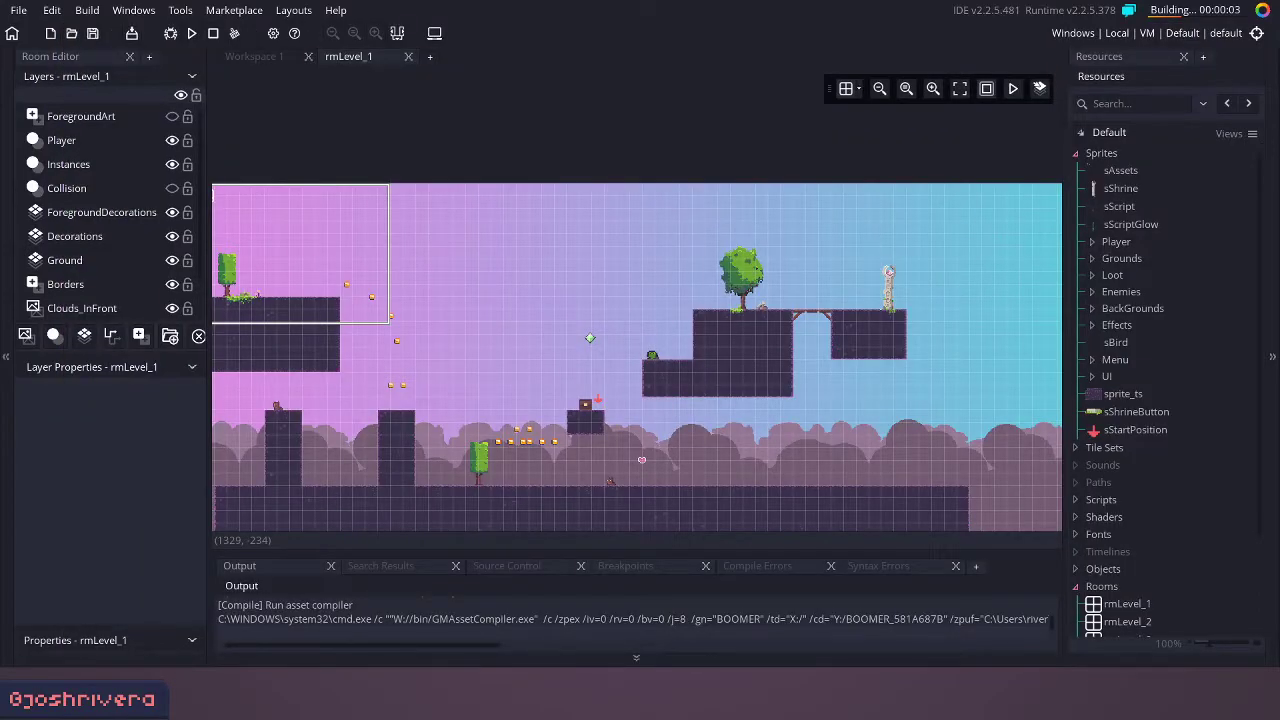
middle_drag(557, 450, 652, 396)
ctrl+scroll(650, 389, up, 4)
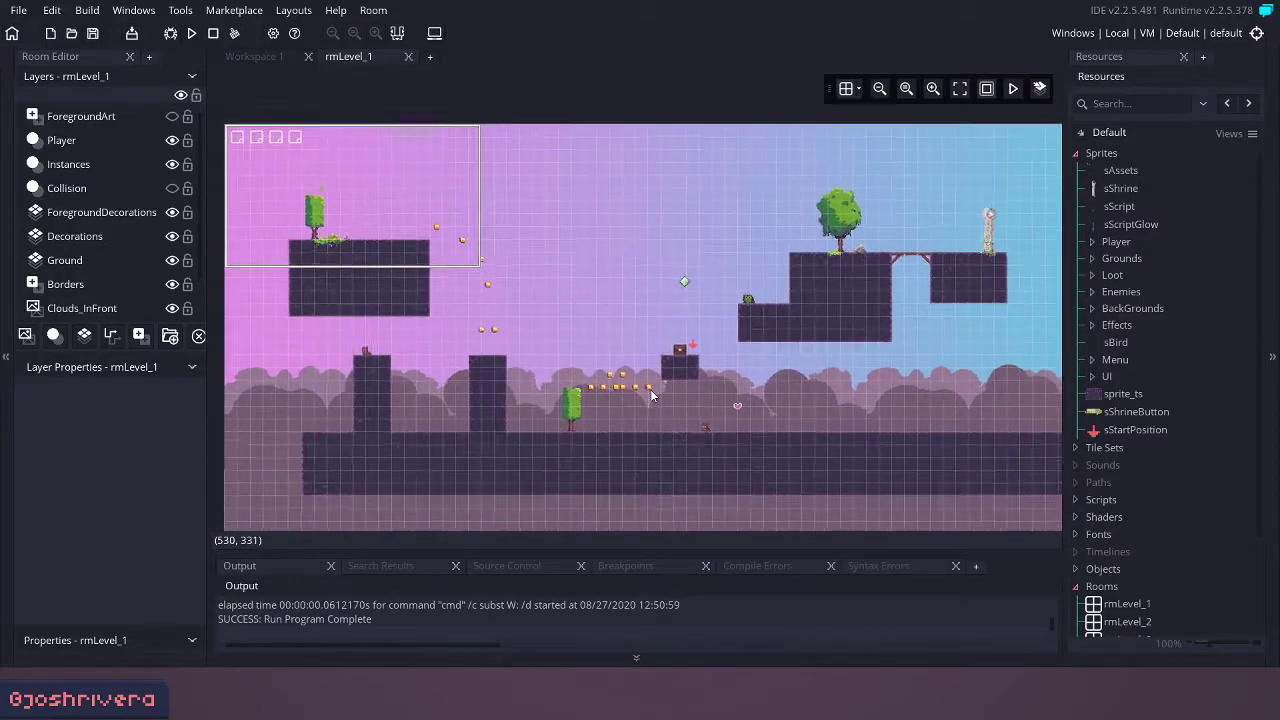
middle_drag(703, 376, 663, 500)
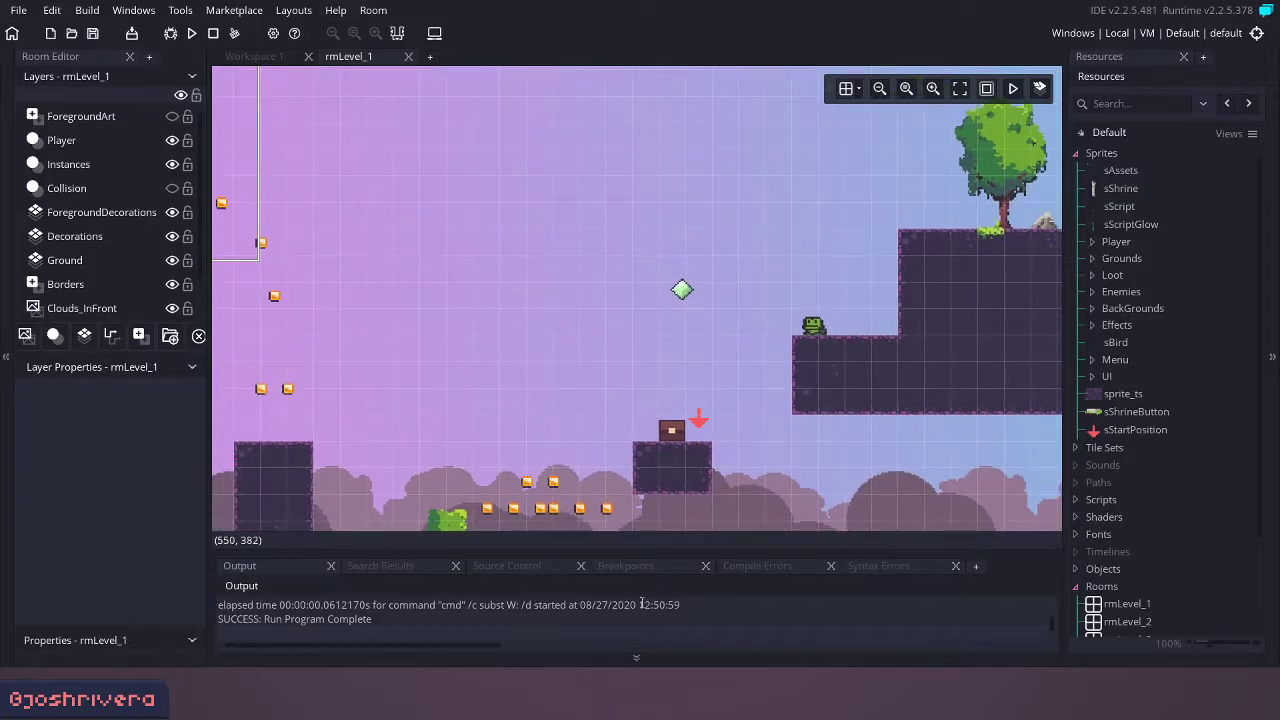
click(634, 659)
middle_drag(714, 374, 780, 357)
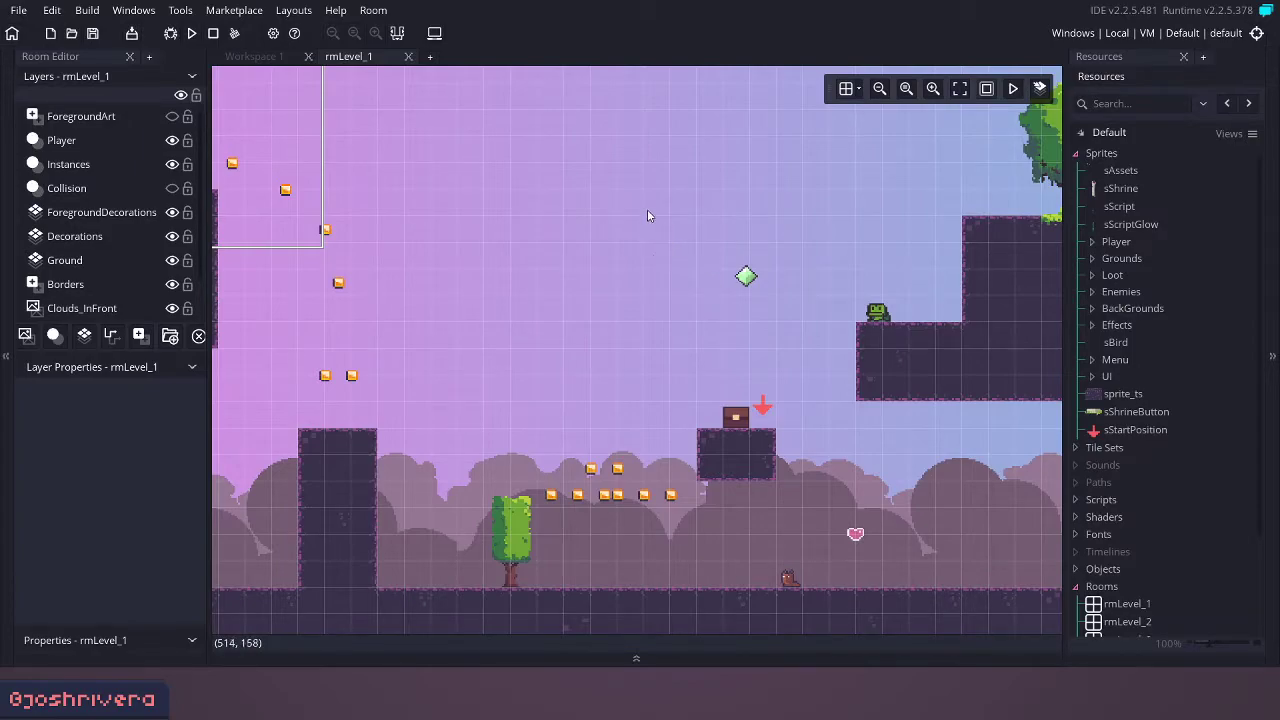
middle_drag(568, 255, 526, 246)
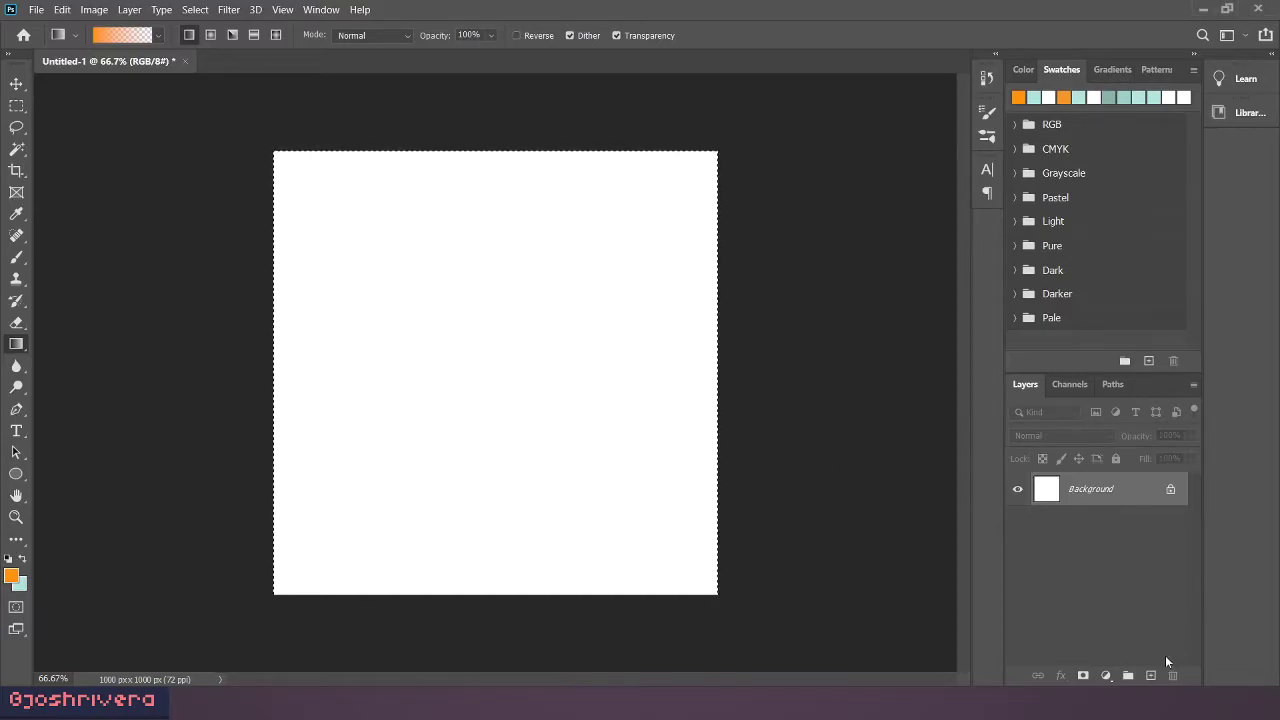
Step: In Photoshop, add a new layer and make a full-height rectangular selection across the middle of the canvas
click(1150, 675)
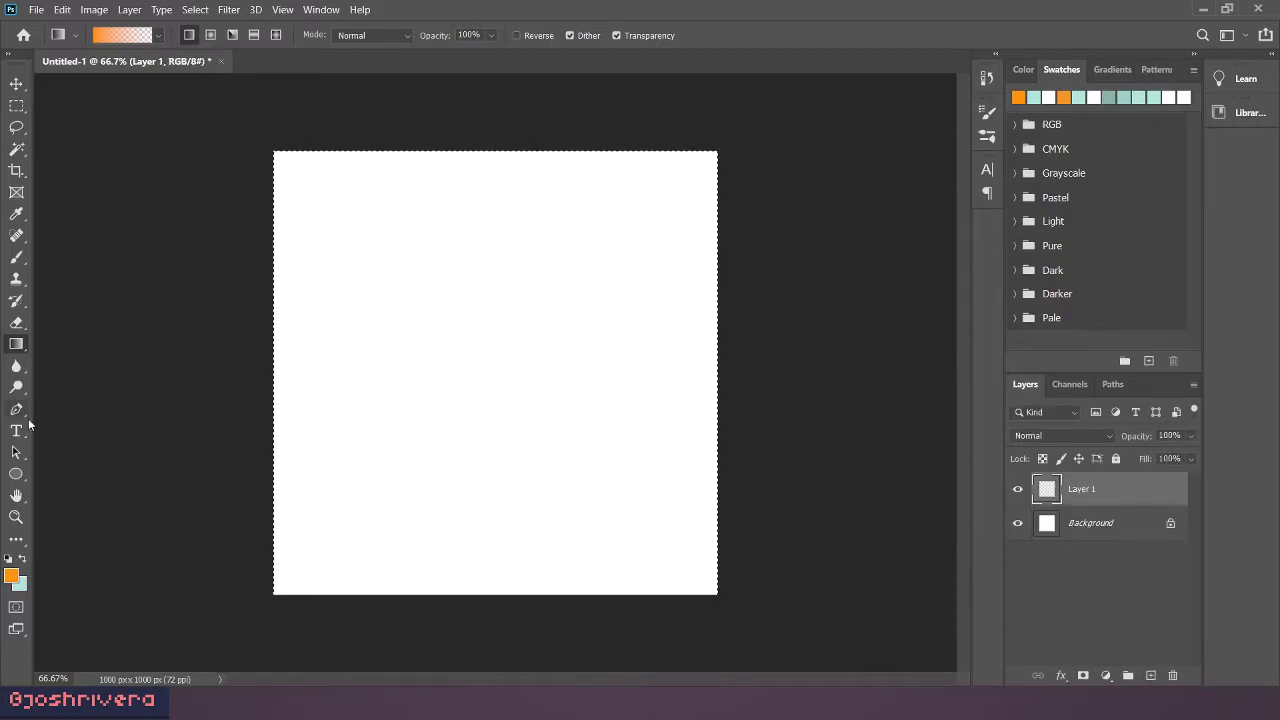
click(16, 106)
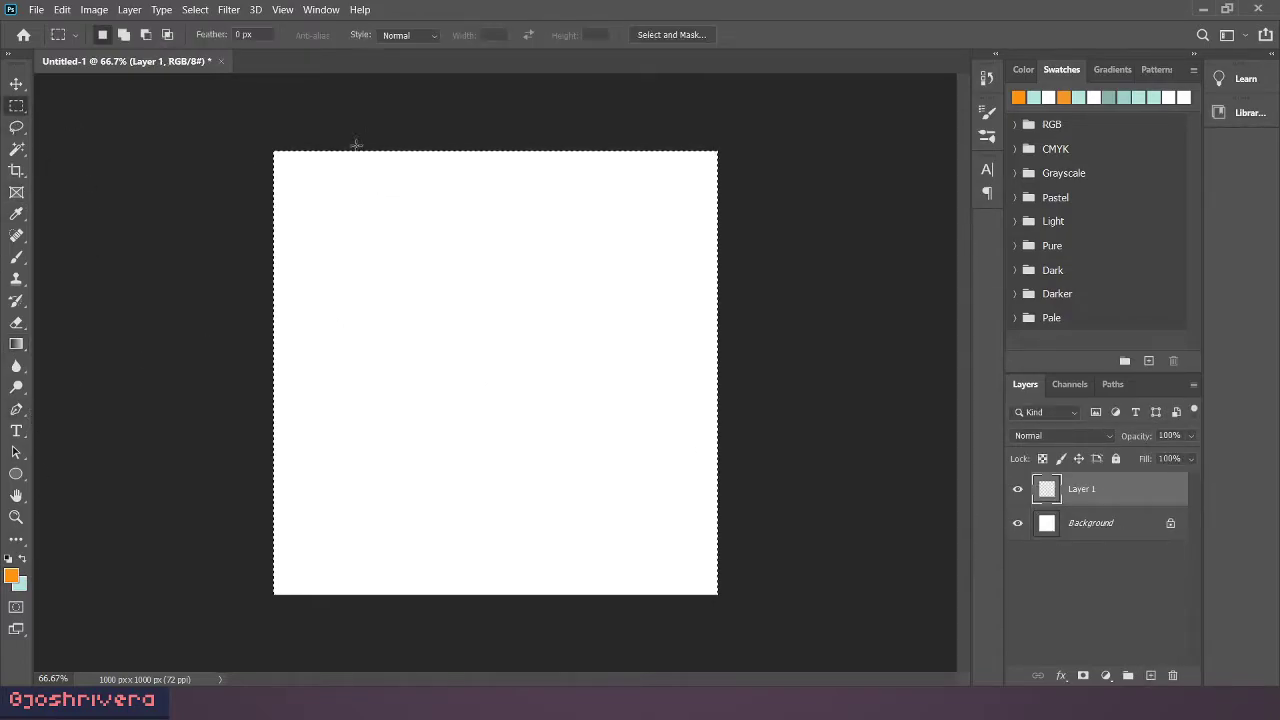
drag(351, 133, 626, 598)
Step: Fill the selection with a vertical orange-to-transparent gradient, hide the Background layer and clear the selection
key(i)
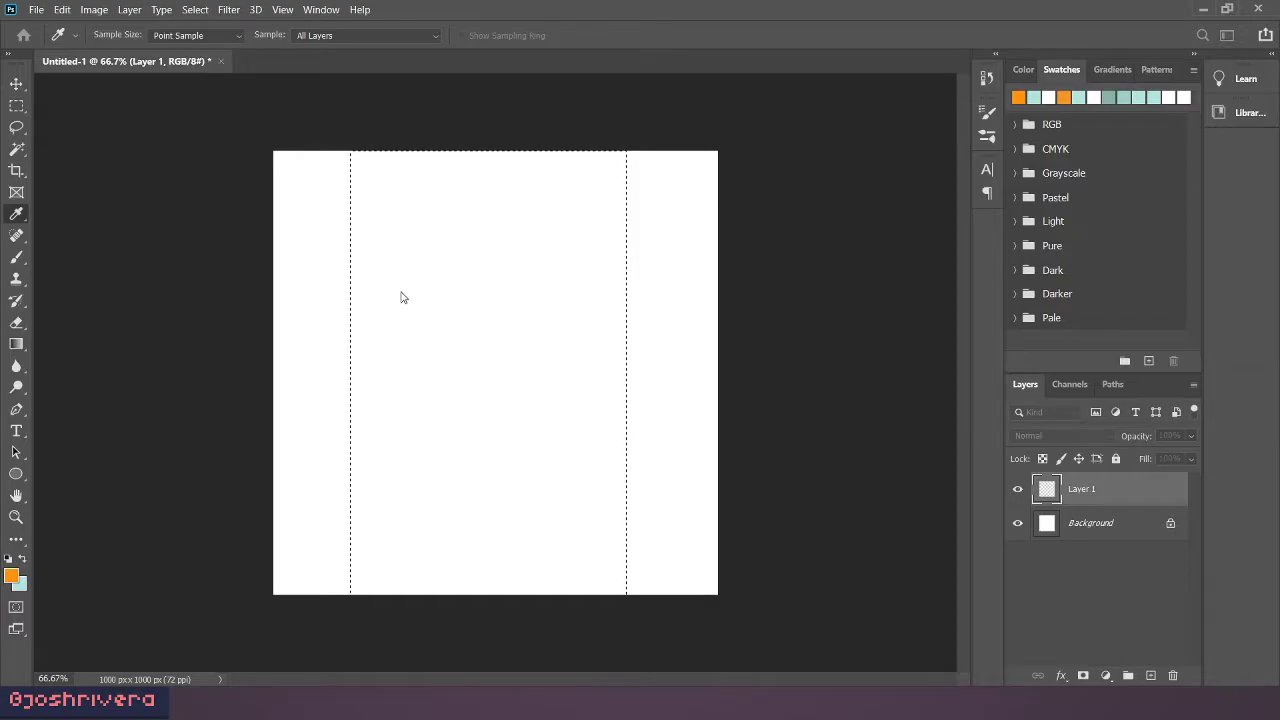
key(m)
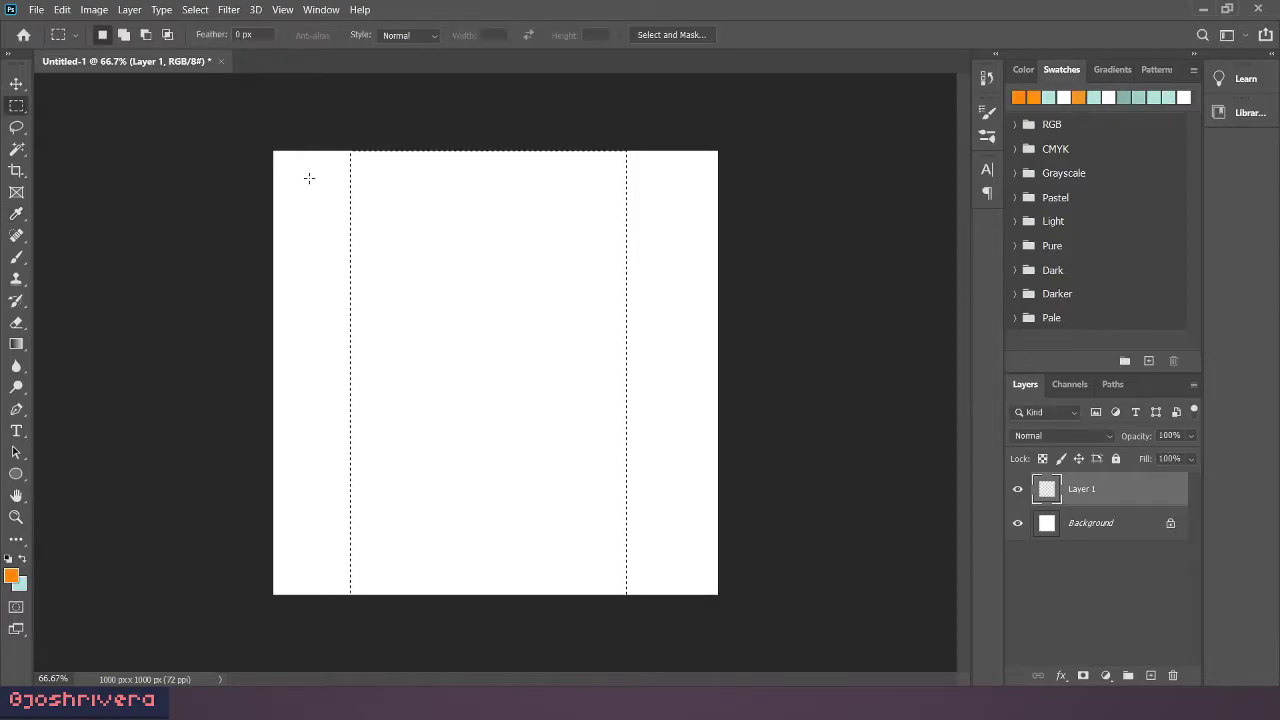
click(16, 345)
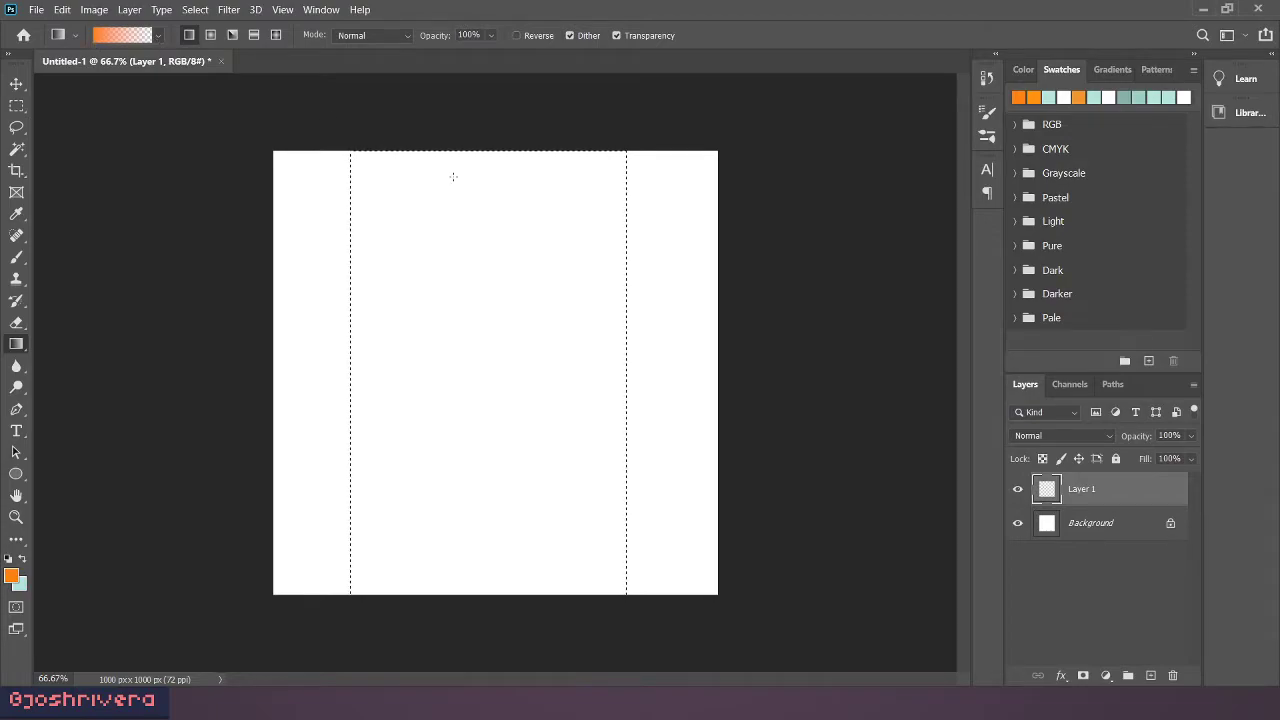
drag(472, 169, 521, 559)
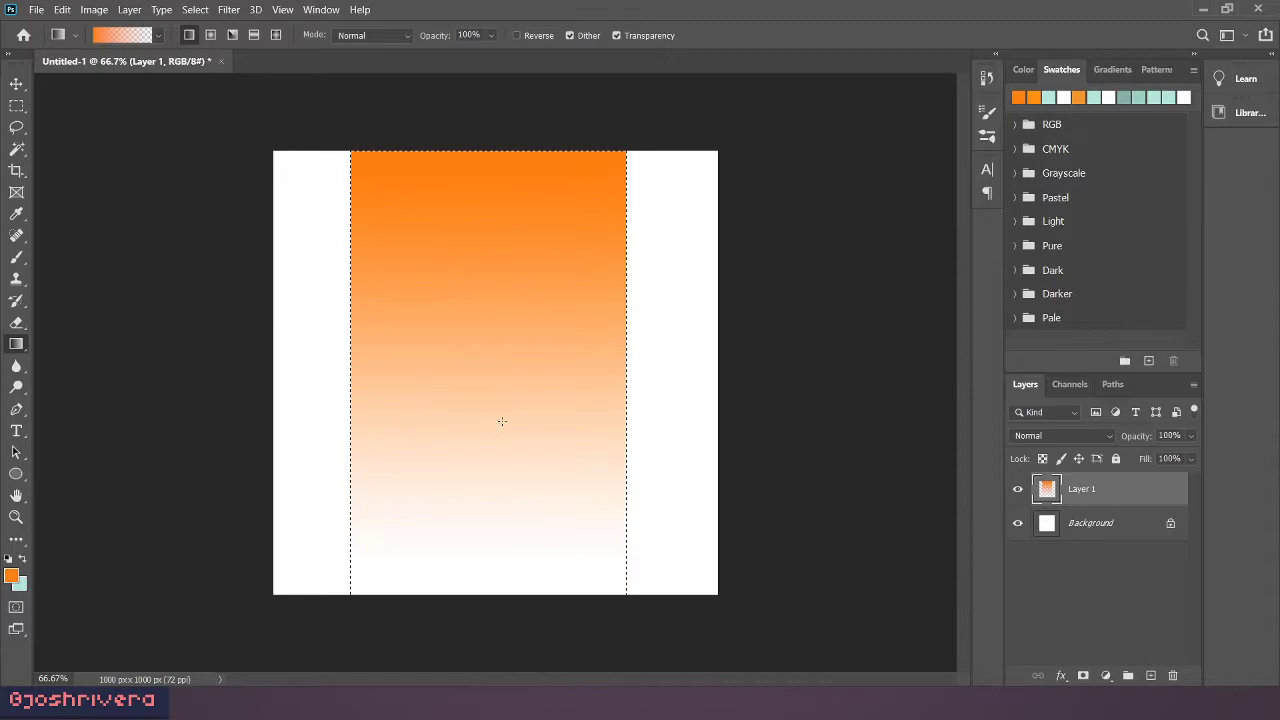
click(1017, 523)
key(ctrl+d)
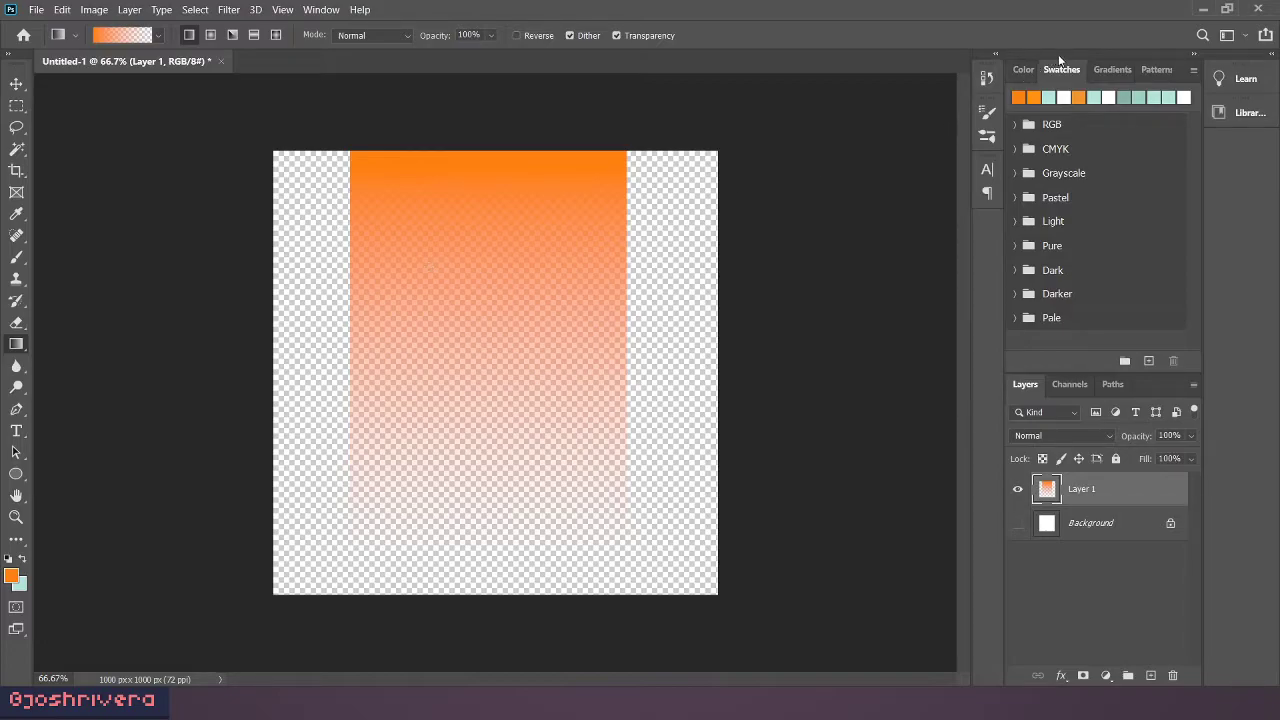
Step: Switch to GameMaker, create a sprite named sSunrays and import the orange gradient image into it
click(1201, 14)
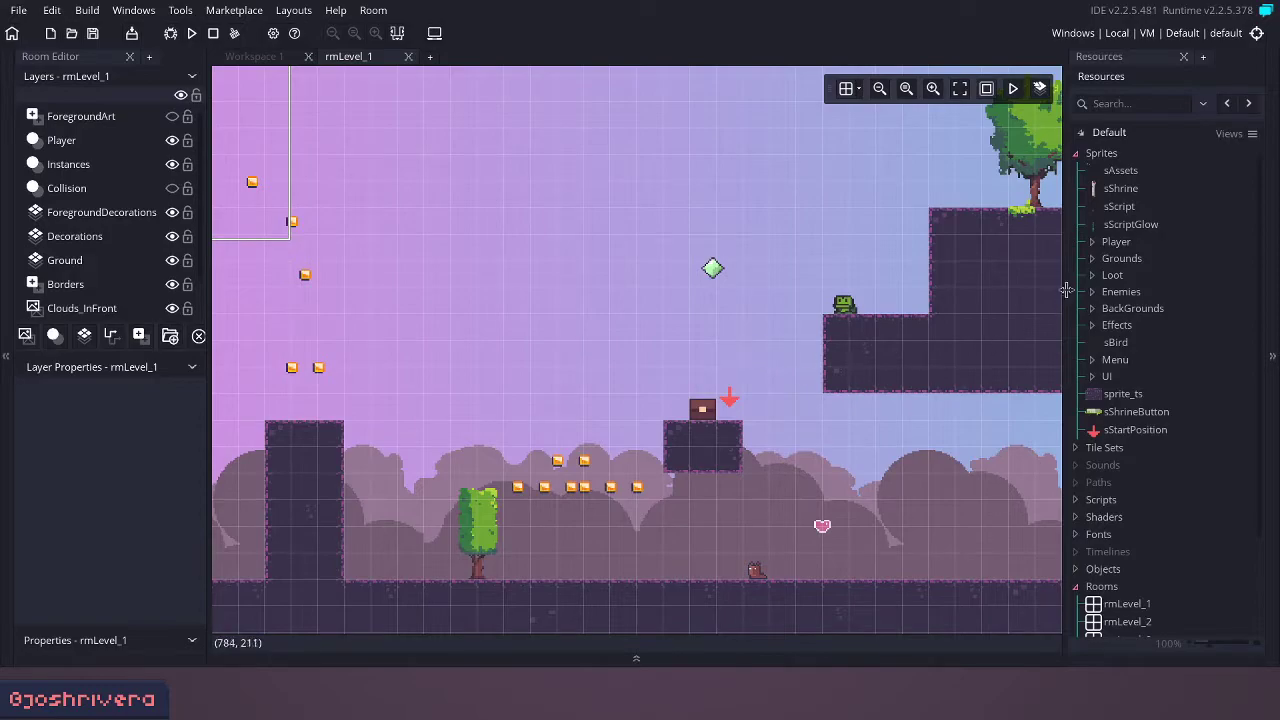
right_click(1122, 183)
click(1108, 170)
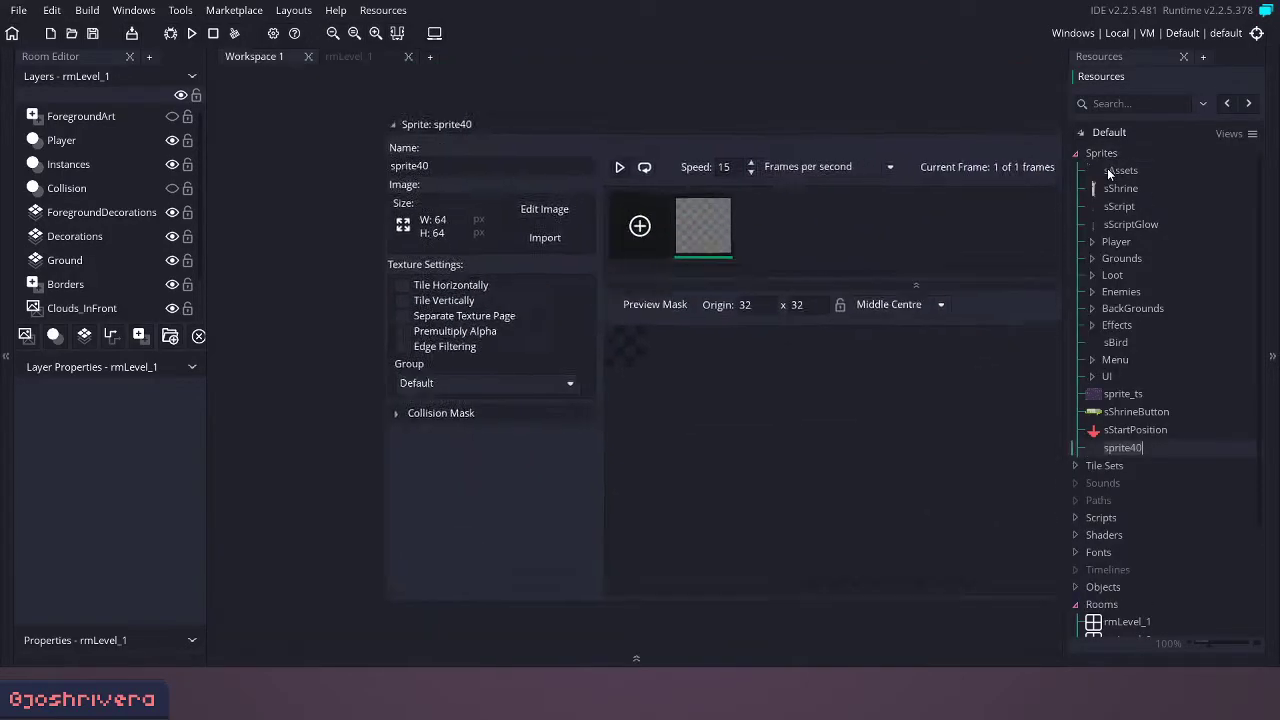
click(372, 155)
text(sSunrays)
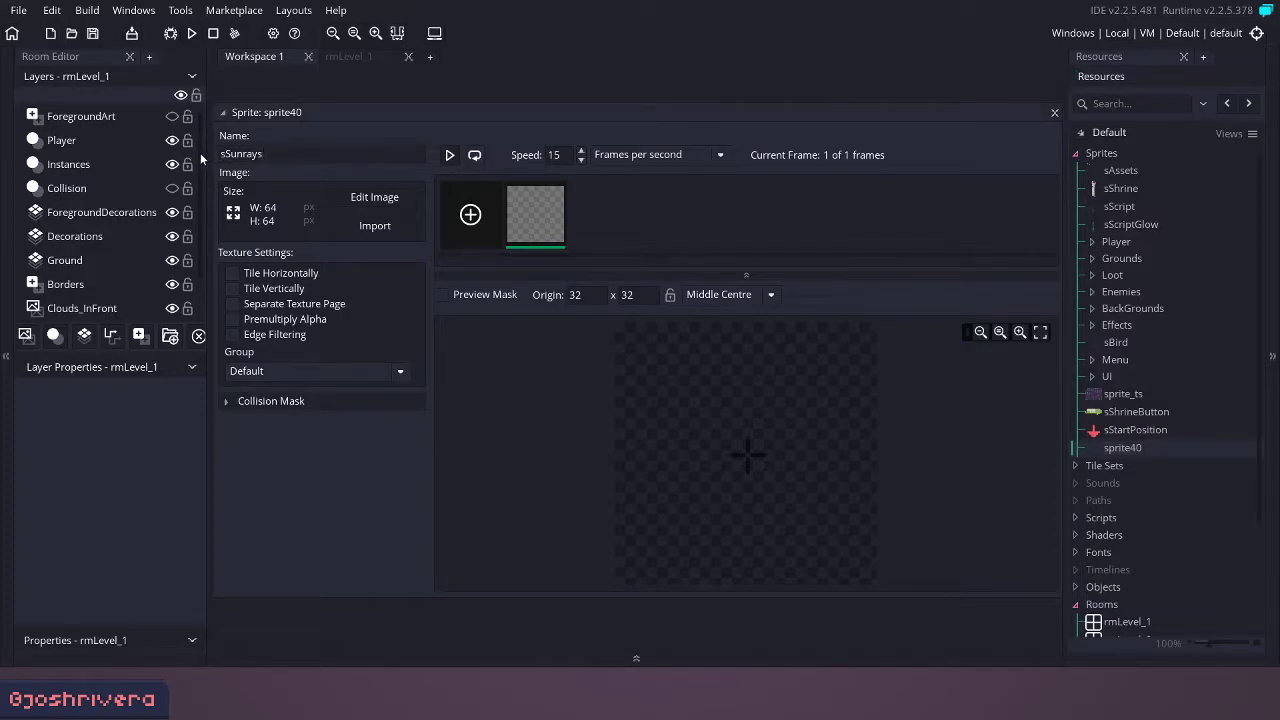
click(387, 227)
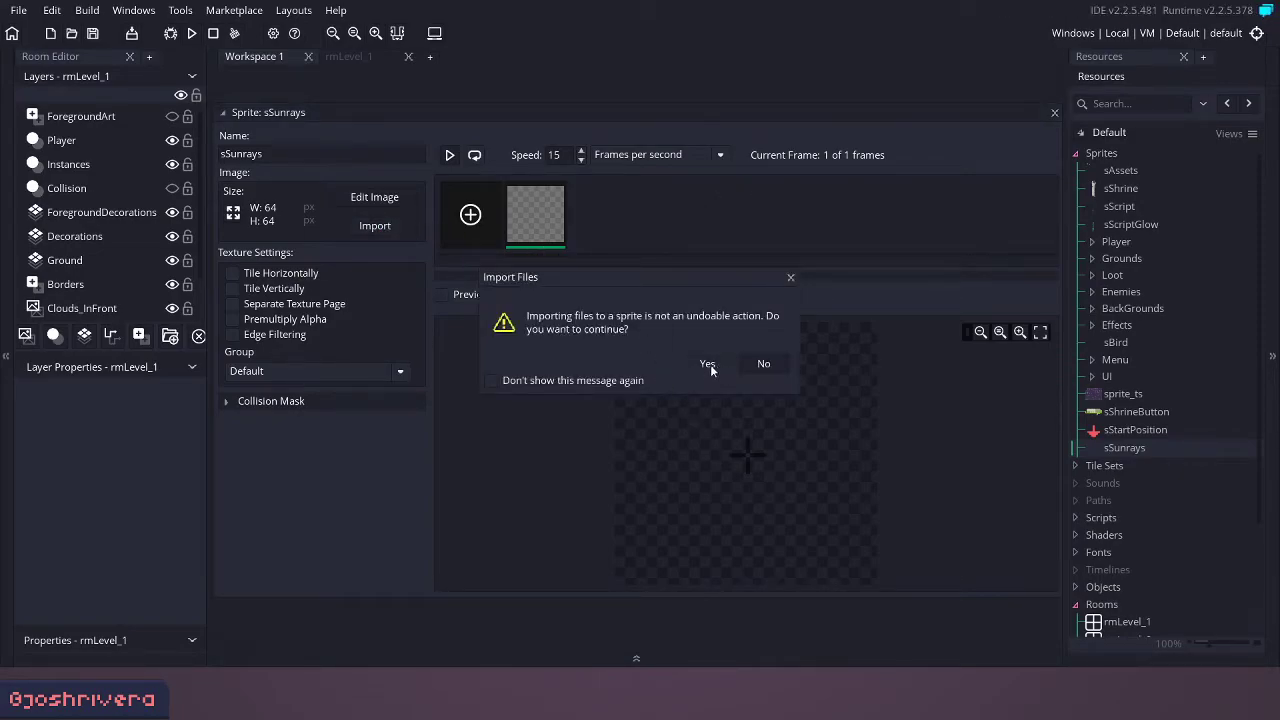
click(708, 364)
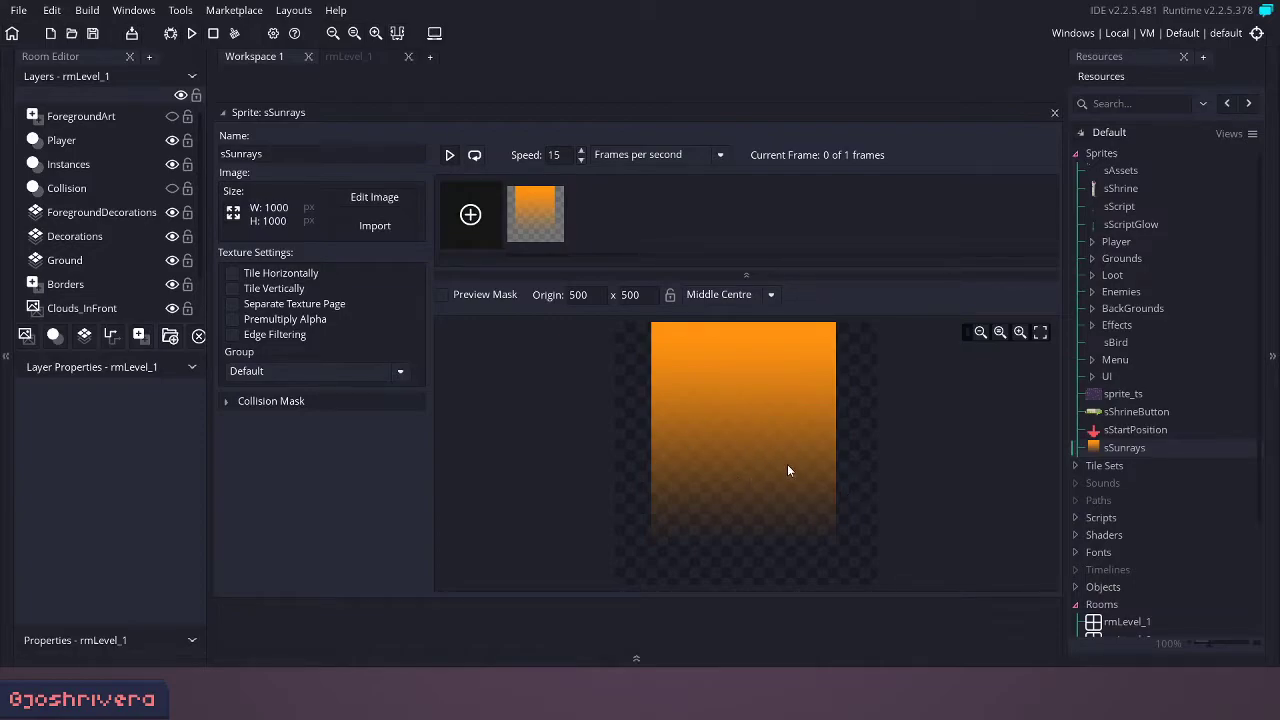
Step: Add an asset layer named Sunrays between ForegroundArt and Player in the rmLevel_1 room
click(370, 58)
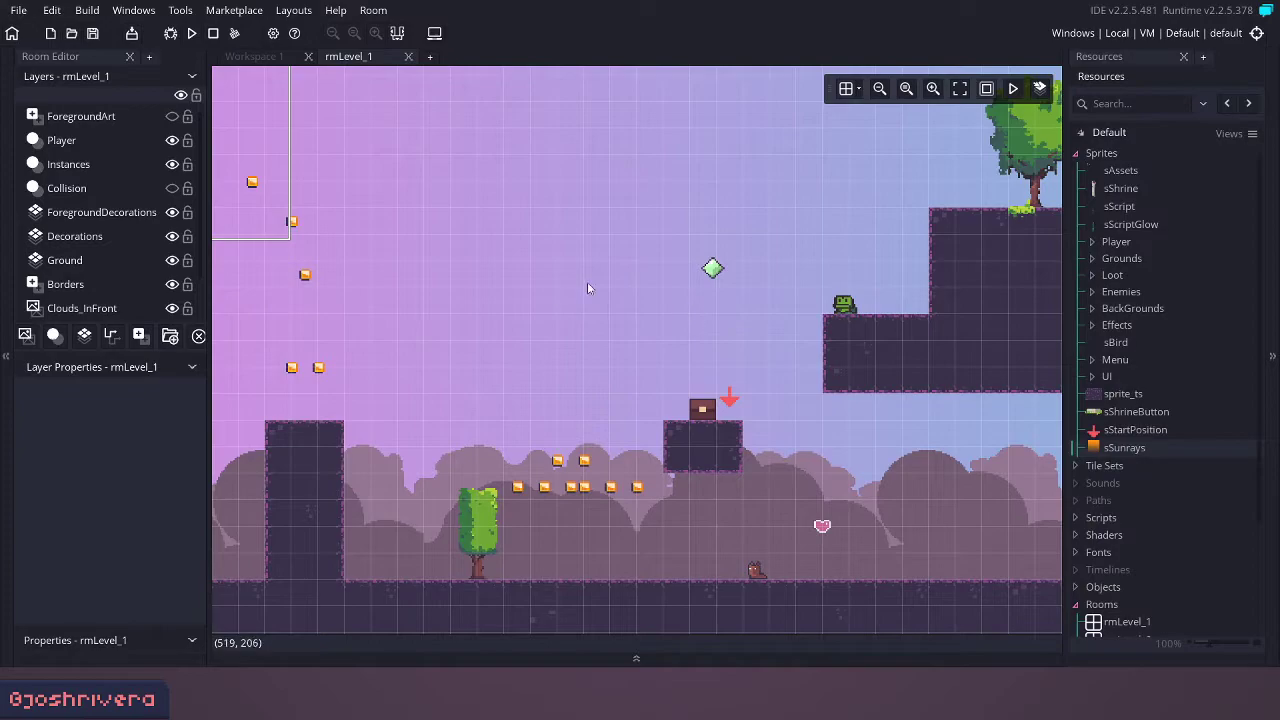
ctrl+scroll(854, 303, down, 3)
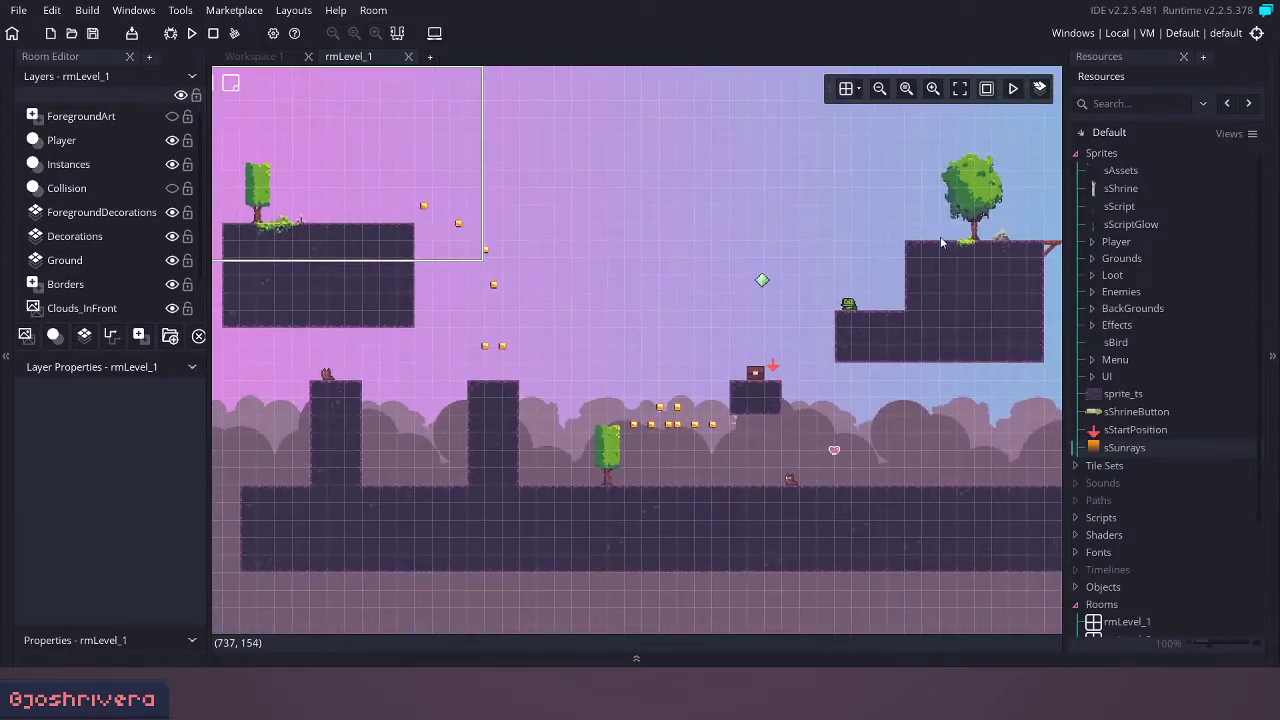
ctrl+scroll(940, 240, down, 2)
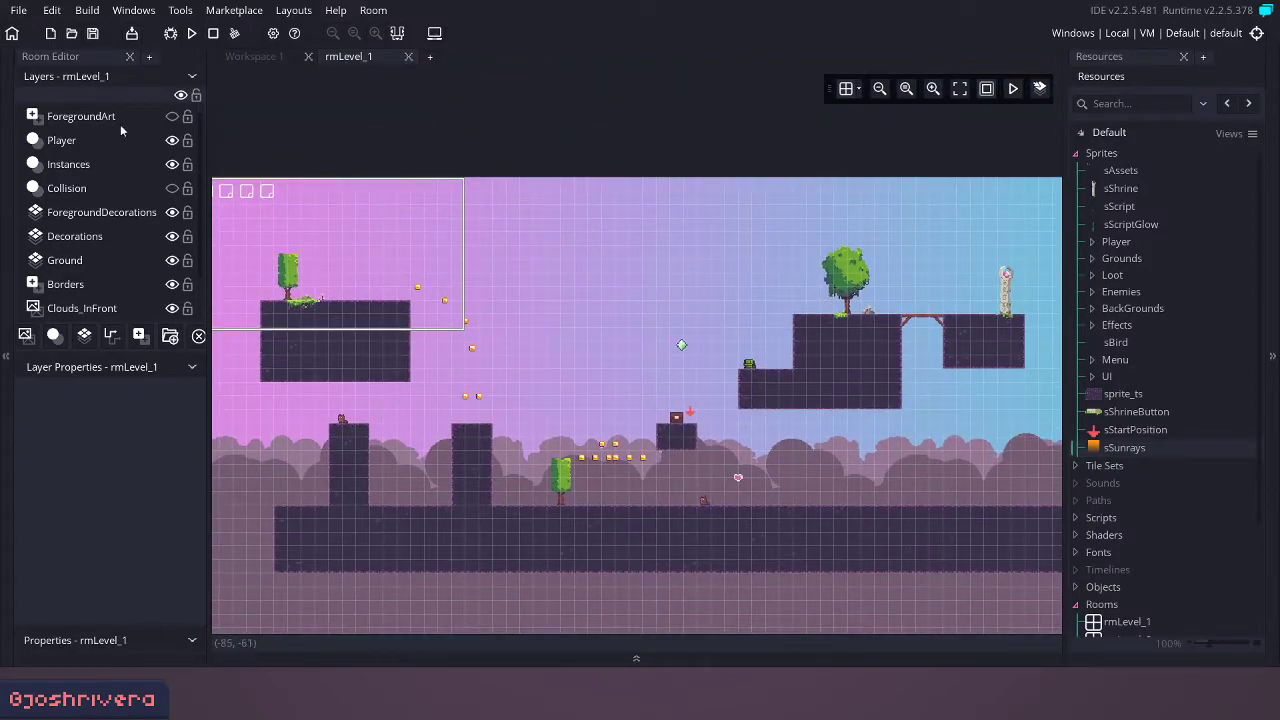
right_click(132, 121)
click(138, 129)
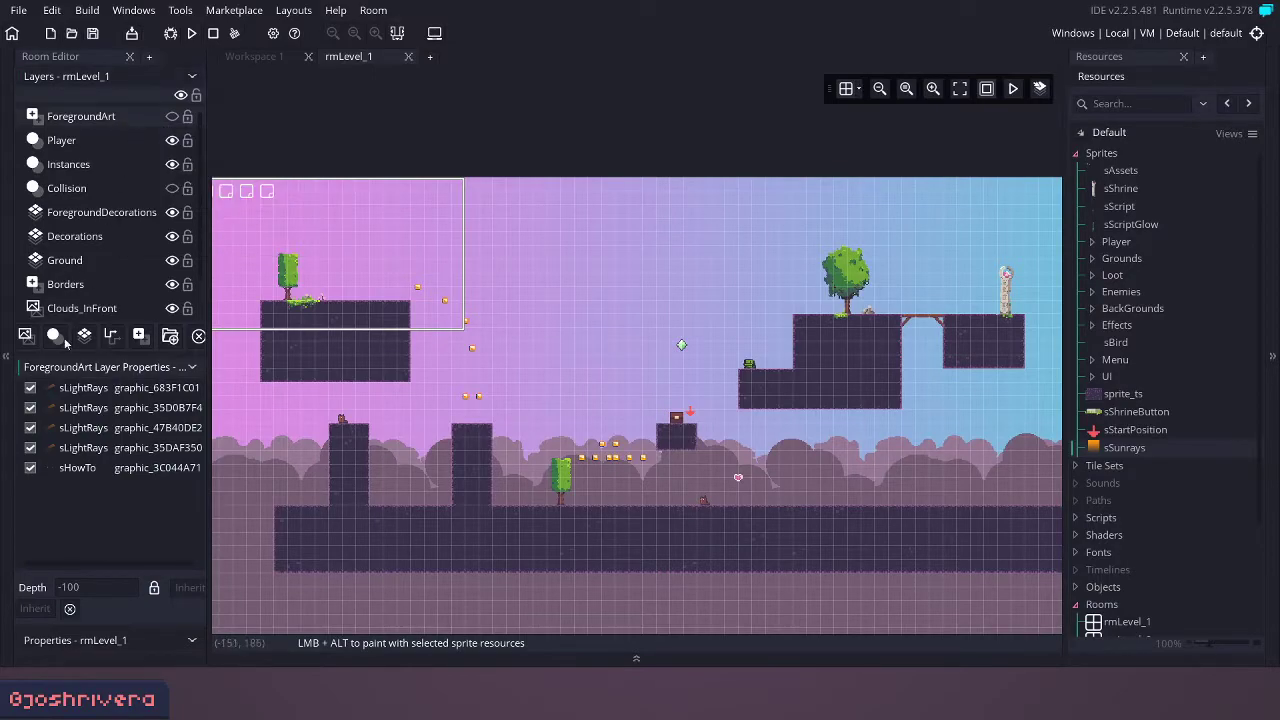
click(62, 141)
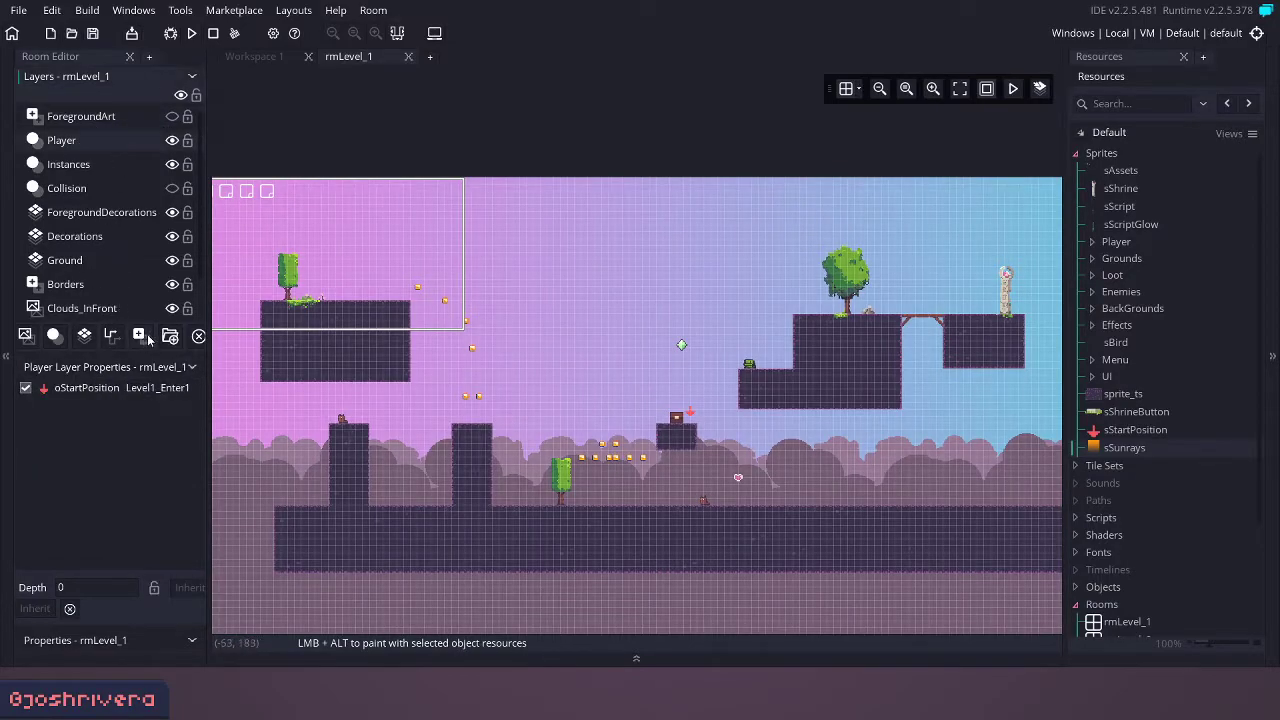
click(139, 335)
right_click(93, 142)
click(113, 175)
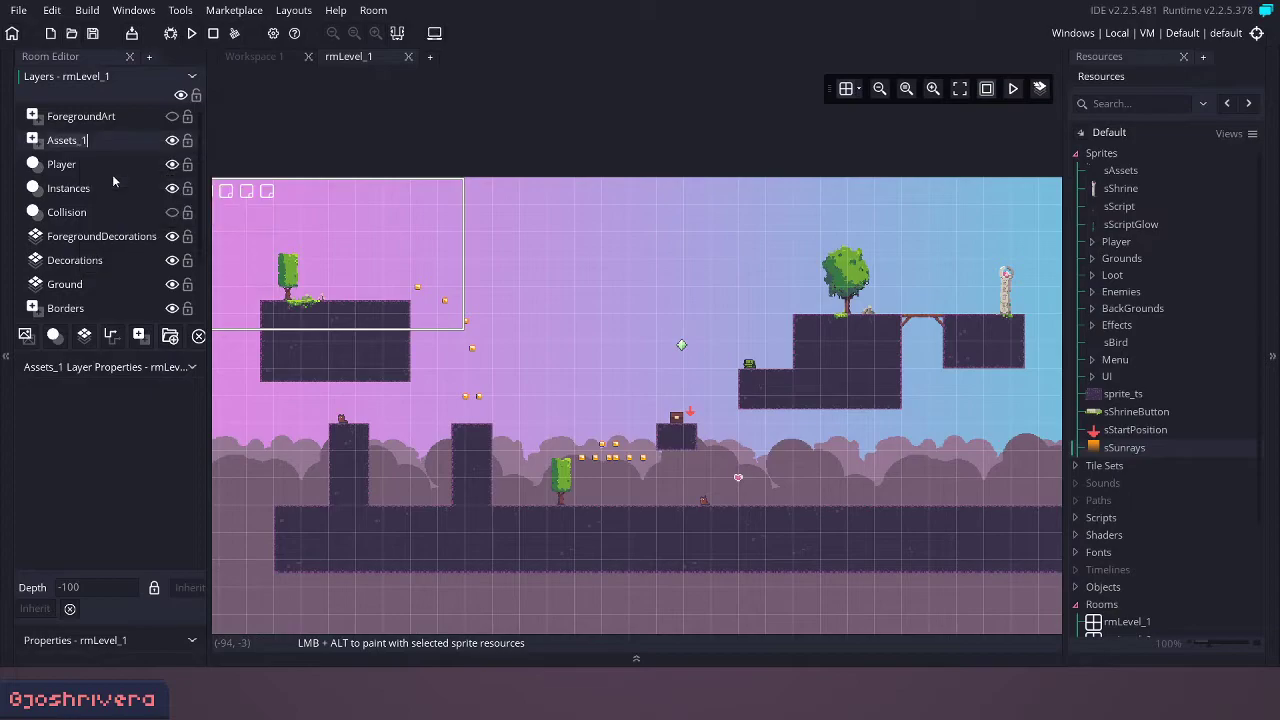
text(Sunrays)
key(Return)
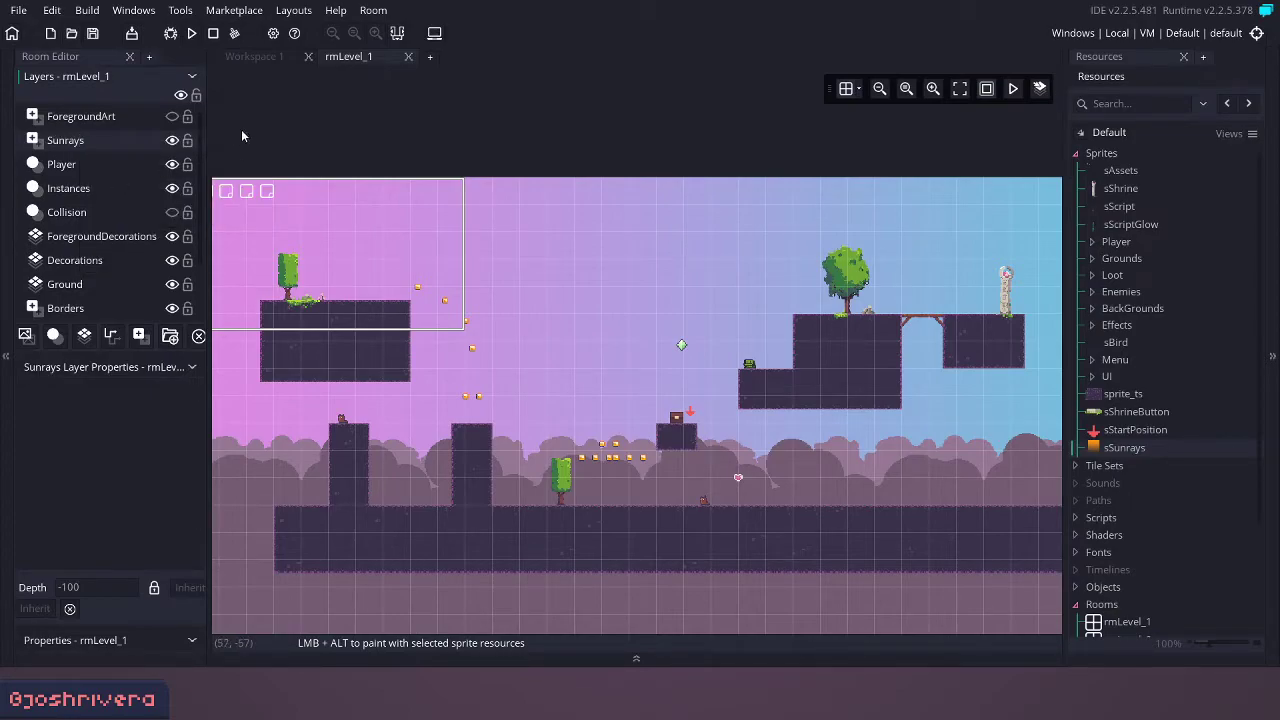
Step: Place the sSunrays sprite on the Sunrays layer over the middle of the level
click(1103, 449)
drag(1103, 449, 705, 380)
ctrl+scroll(705, 380, down, 4)
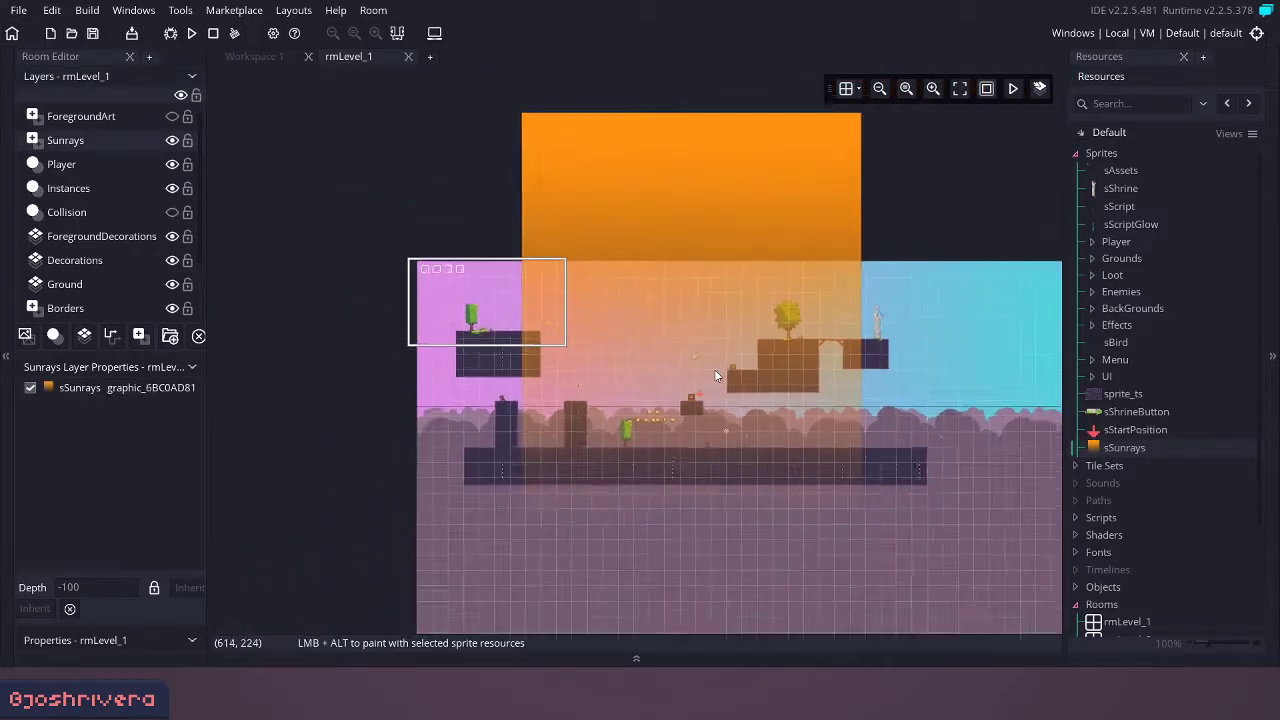
Step: Narrow the placed sunray sprite into a beam and rotate it so it slants diagonally down to the left
drag(886, 166, 596, 187)
drag(564, 228, 817, 209)
middle_drag(869, 278, 681, 288)
Step: Move the slanted sunray to (800, 64) so it shines over the large tree and its platform
drag(669, 169, 656, 284)
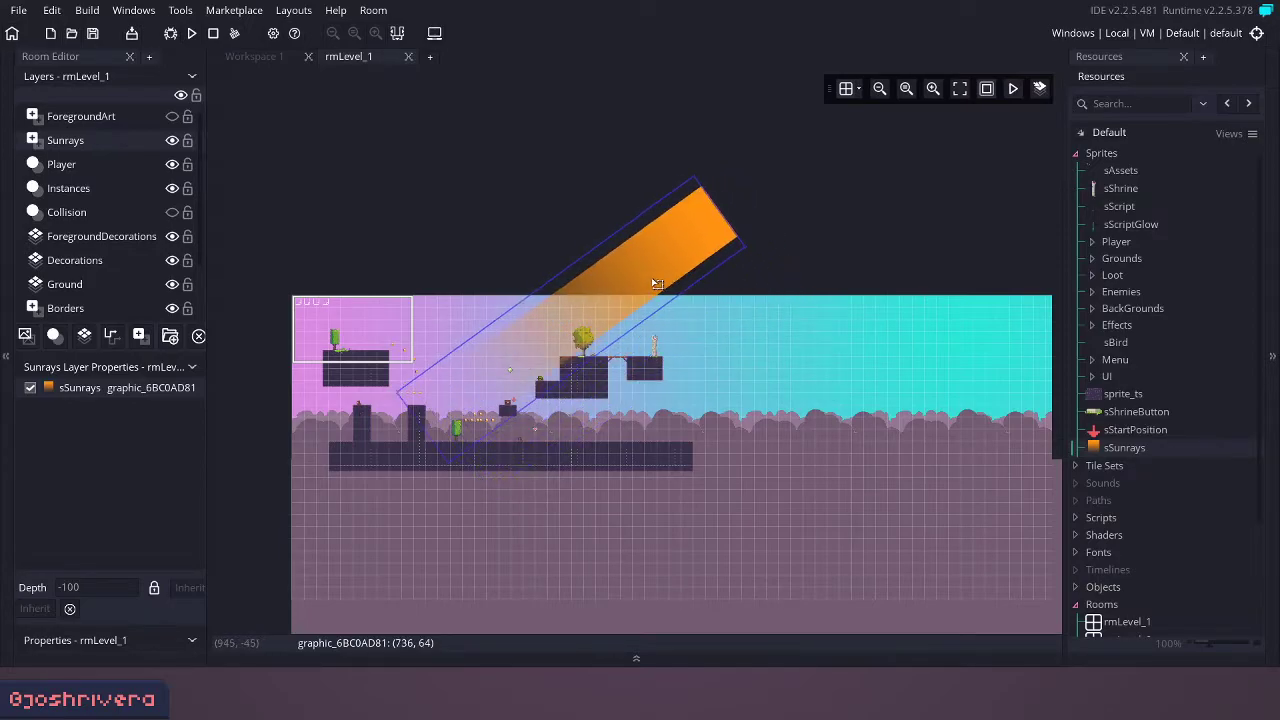
scroll(540, 398, up, 5)
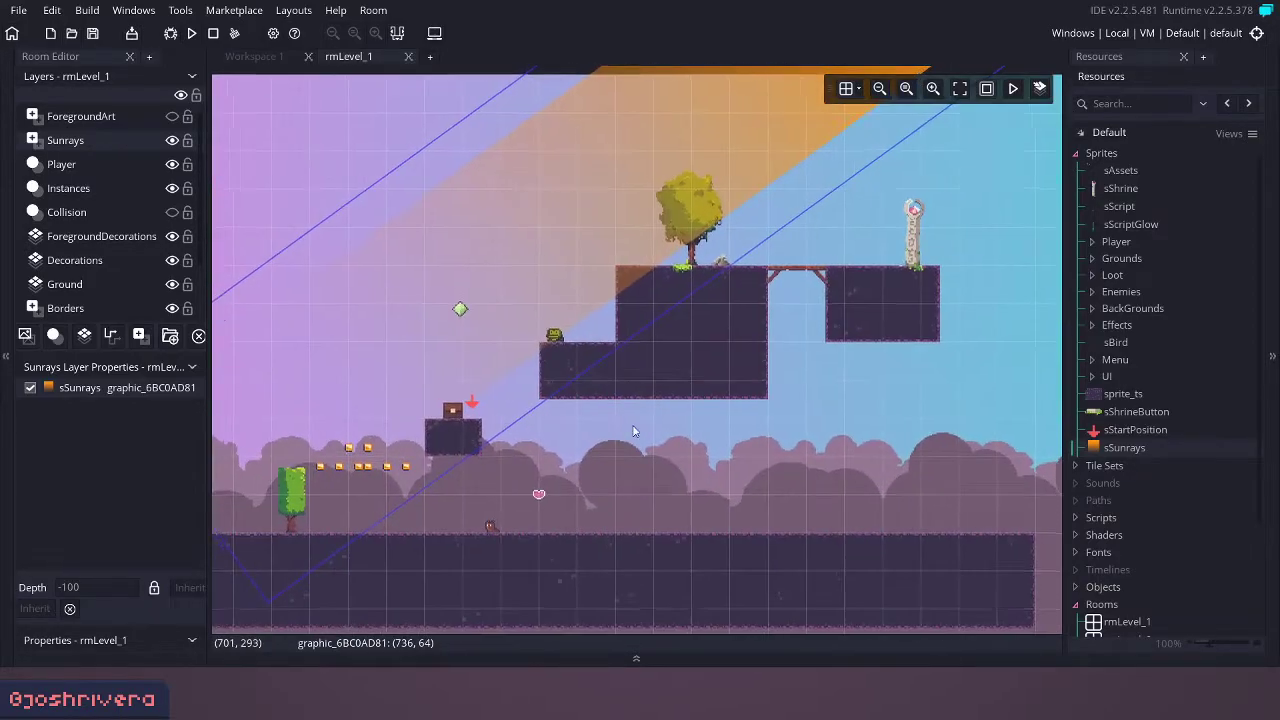
scroll(812, 410, down, 5)
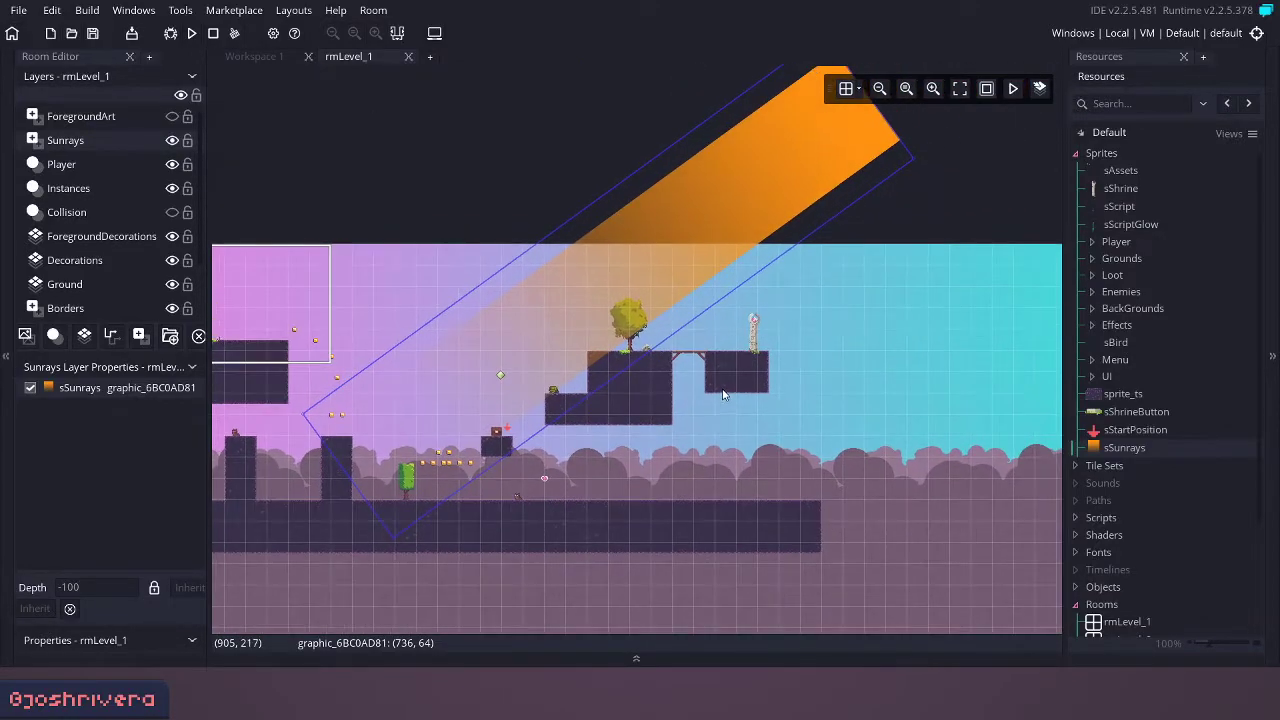
drag(728, 219, 769, 217)
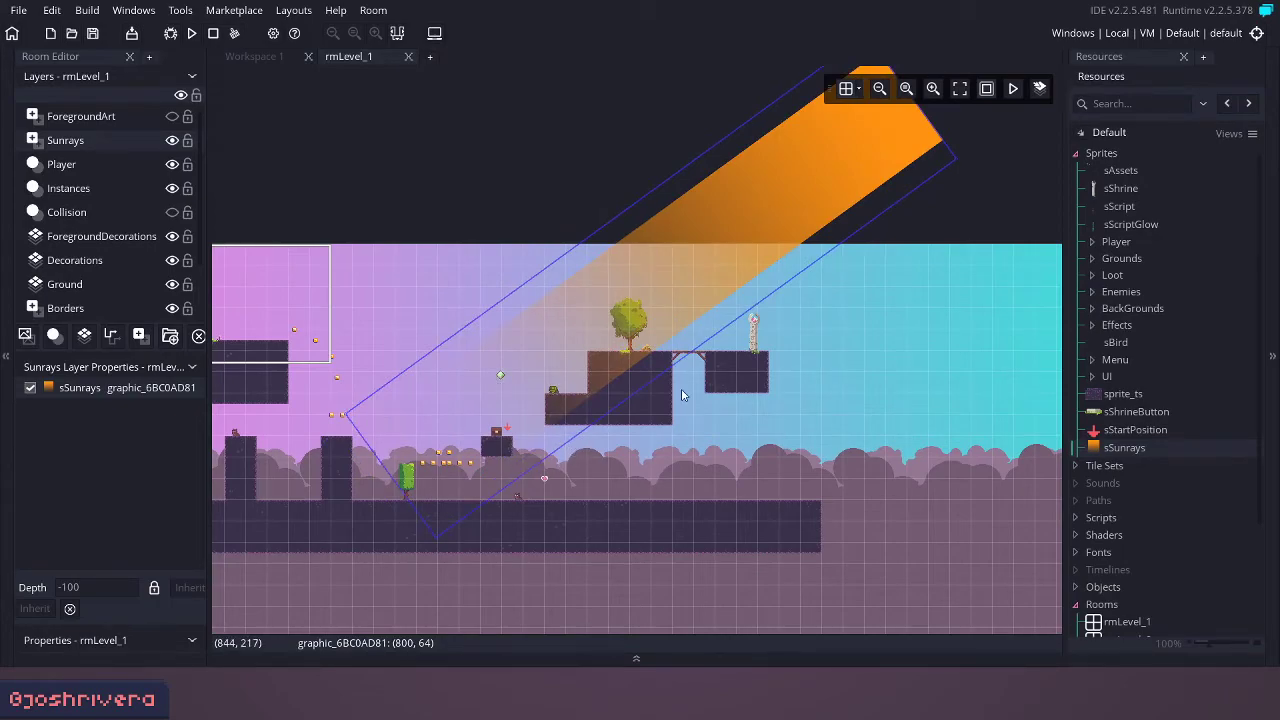
middle_drag(726, 444, 779, 414)
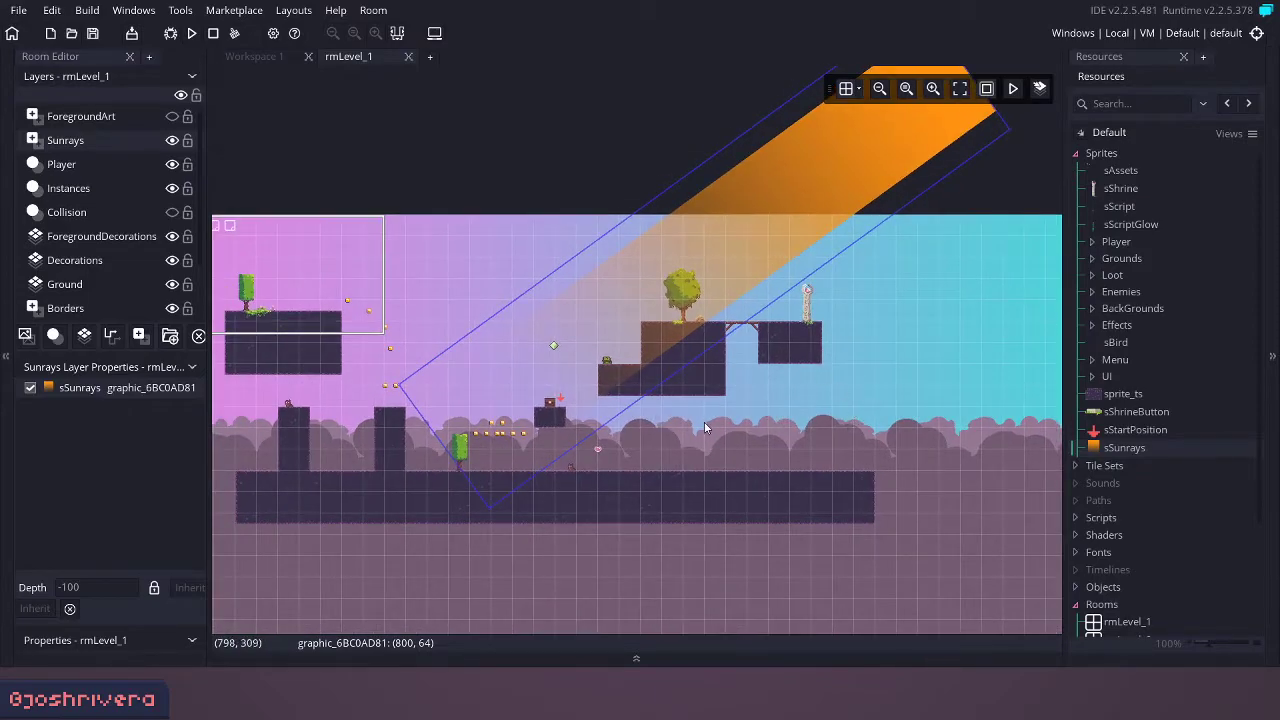
middle_drag(716, 408, 696, 425)
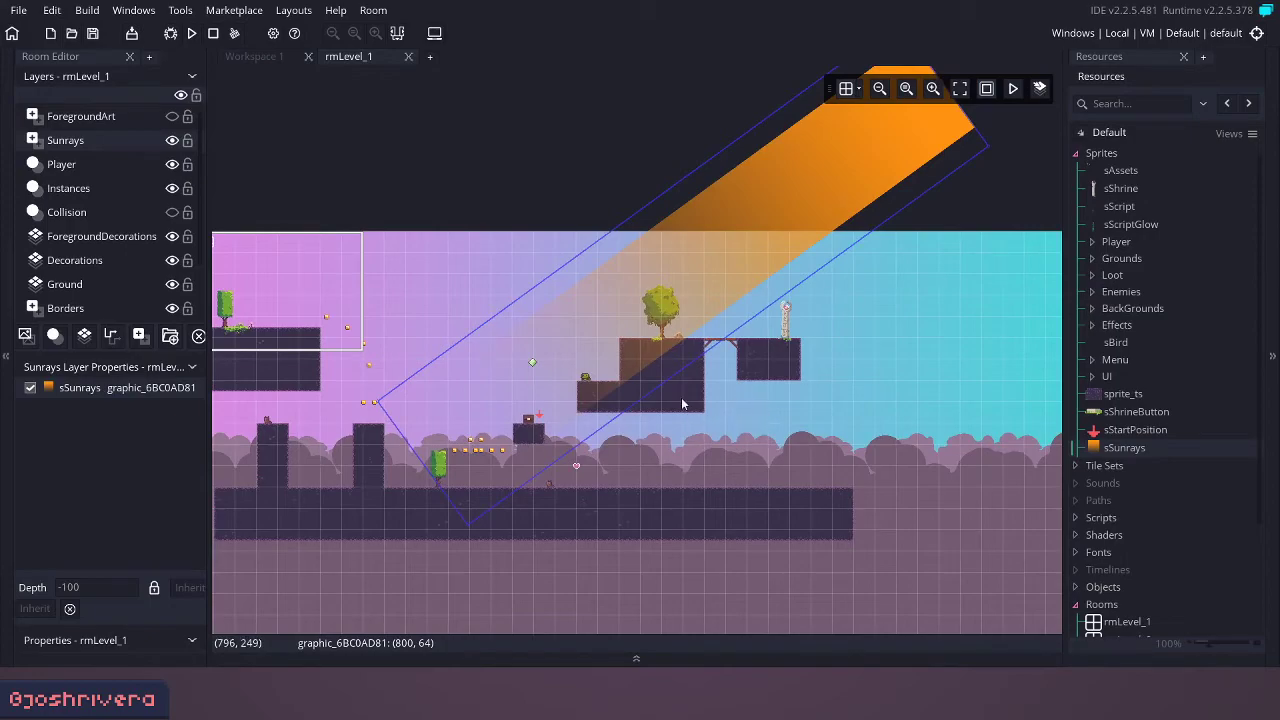
ctrl+scroll(680, 392, up, 2)
ctrl+scroll(677, 393, up, 2)
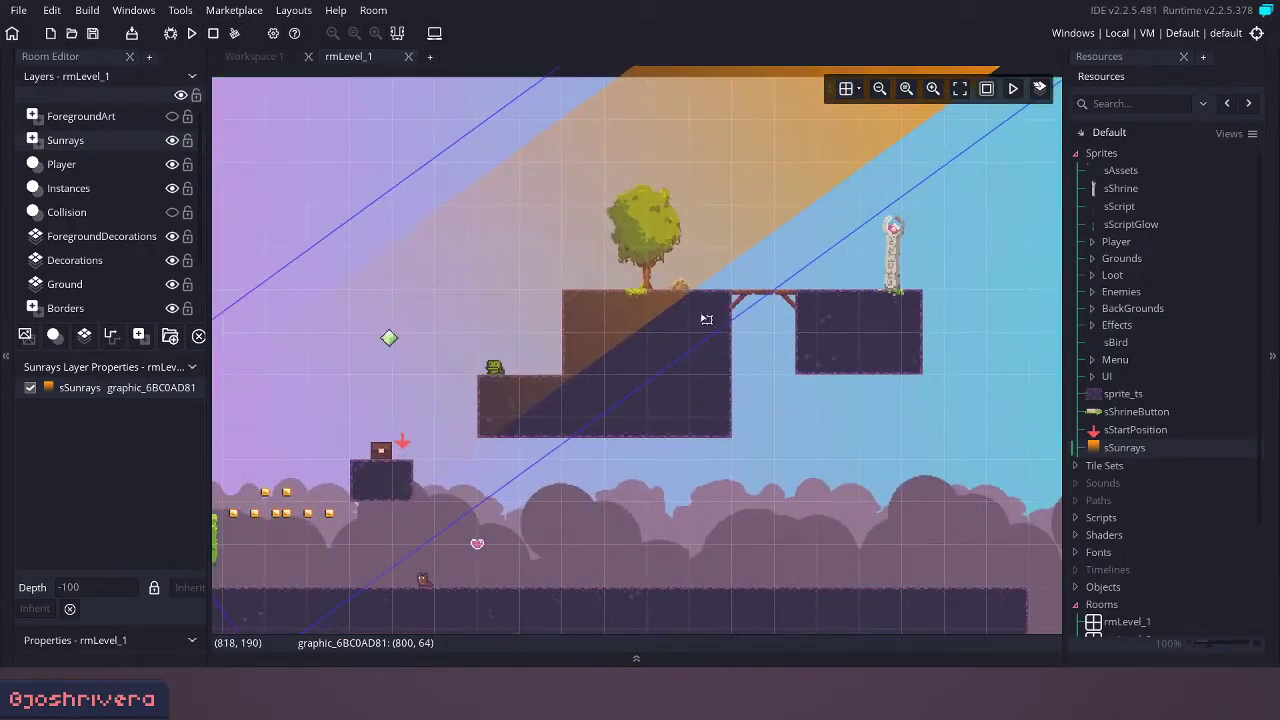
ctrl+scroll(686, 526, down, 2)
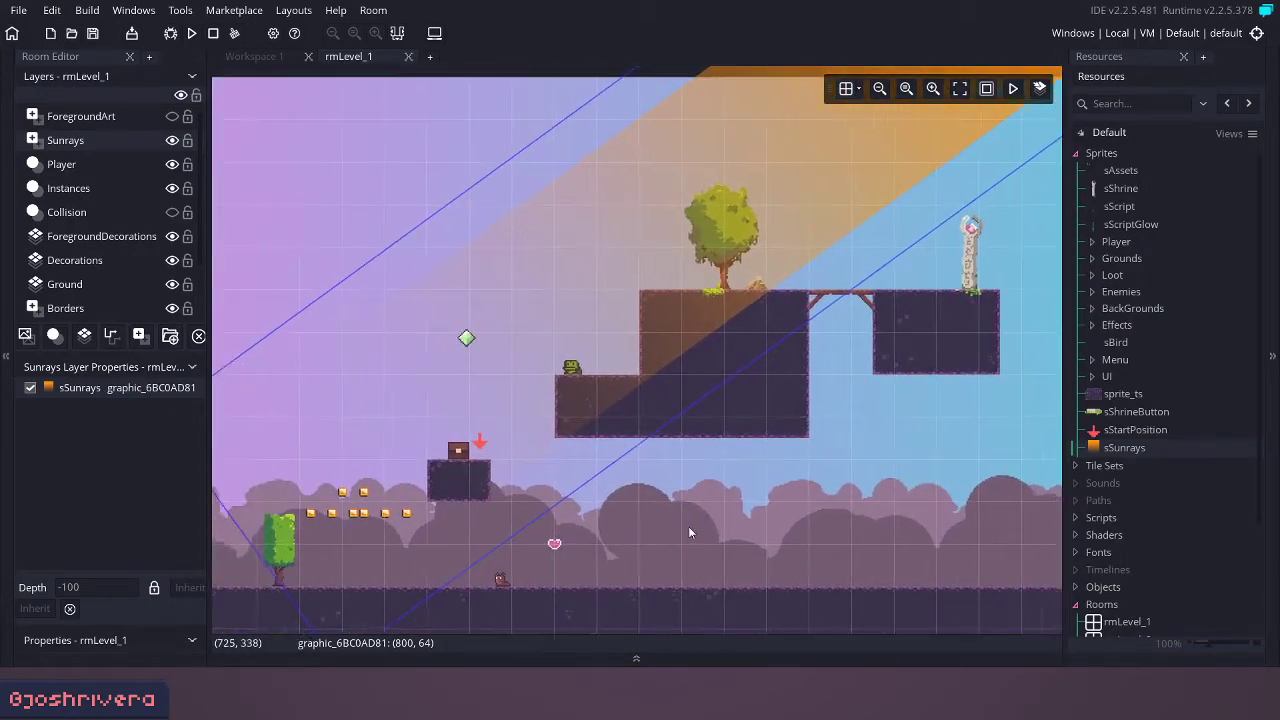
ctrl+scroll(760, 455, down, 1)
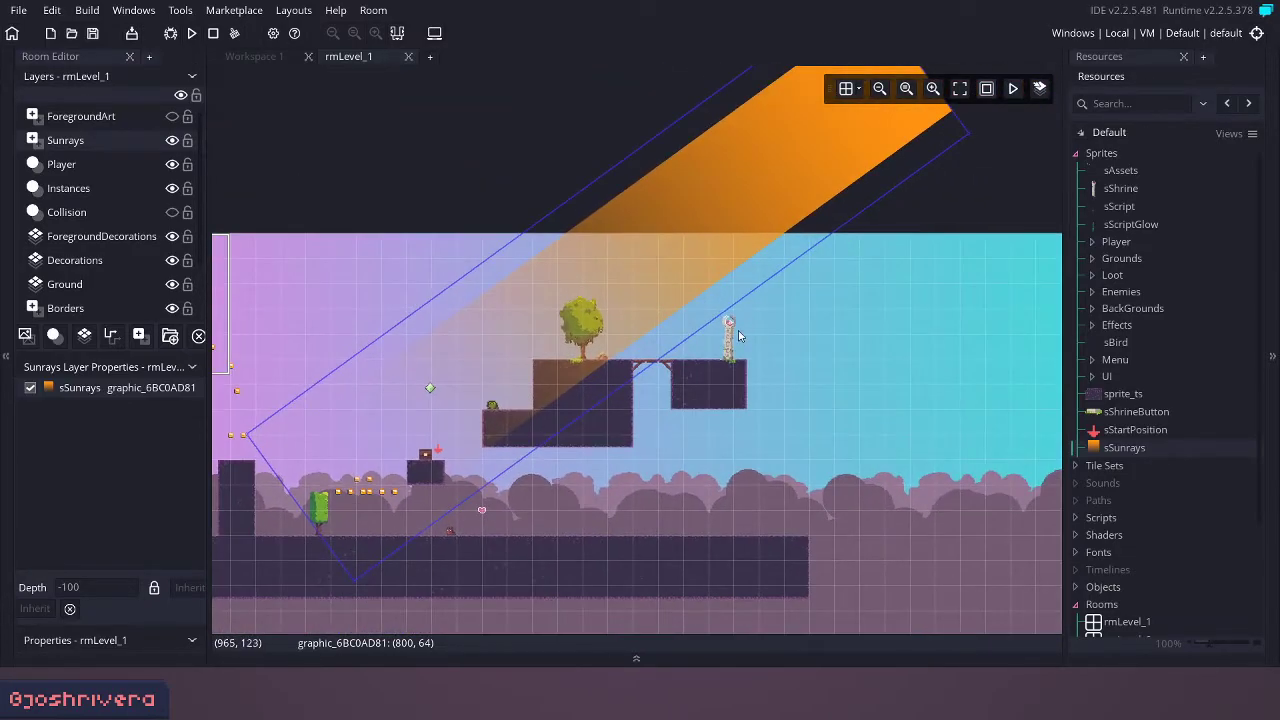
ctrl+scroll(810, 322, down, 1)
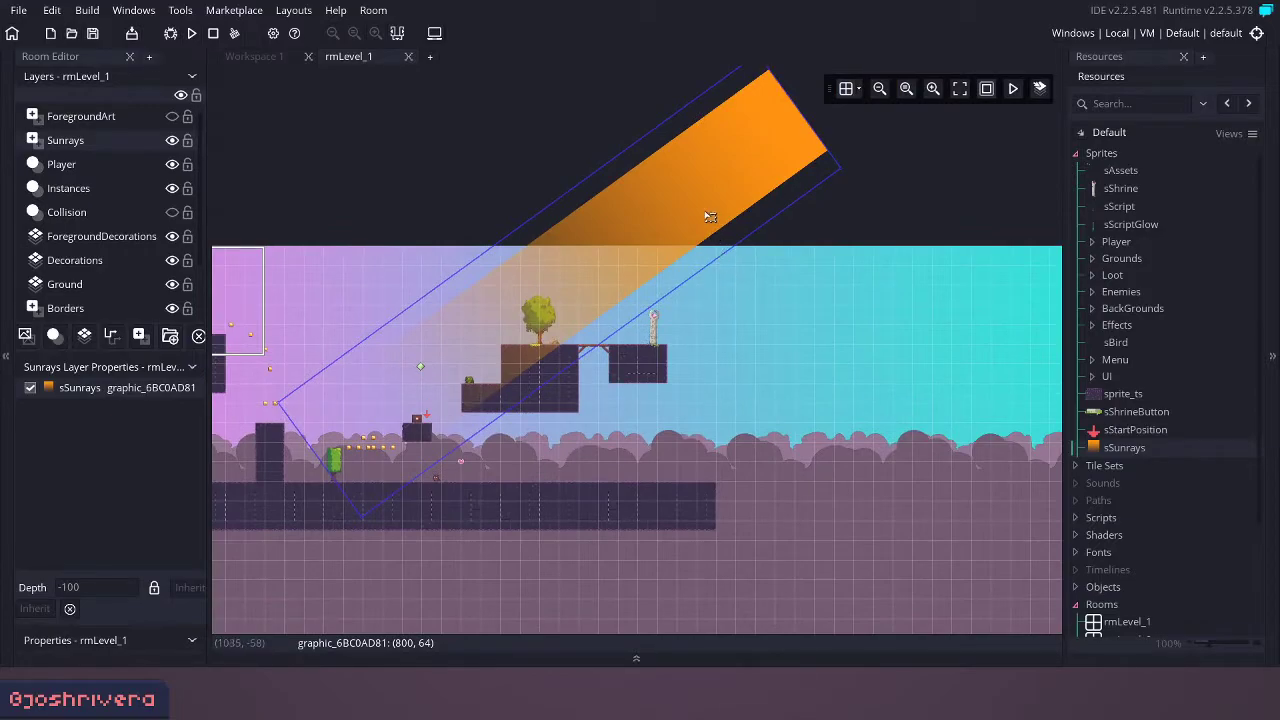
Step: Paste a copy of the slanted sunray and place it at (1056, 64), to the right of the first beam
key(ctrl+v)
drag(745, 289, 863, 205)
ctrl+scroll(553, 289, up, 2)
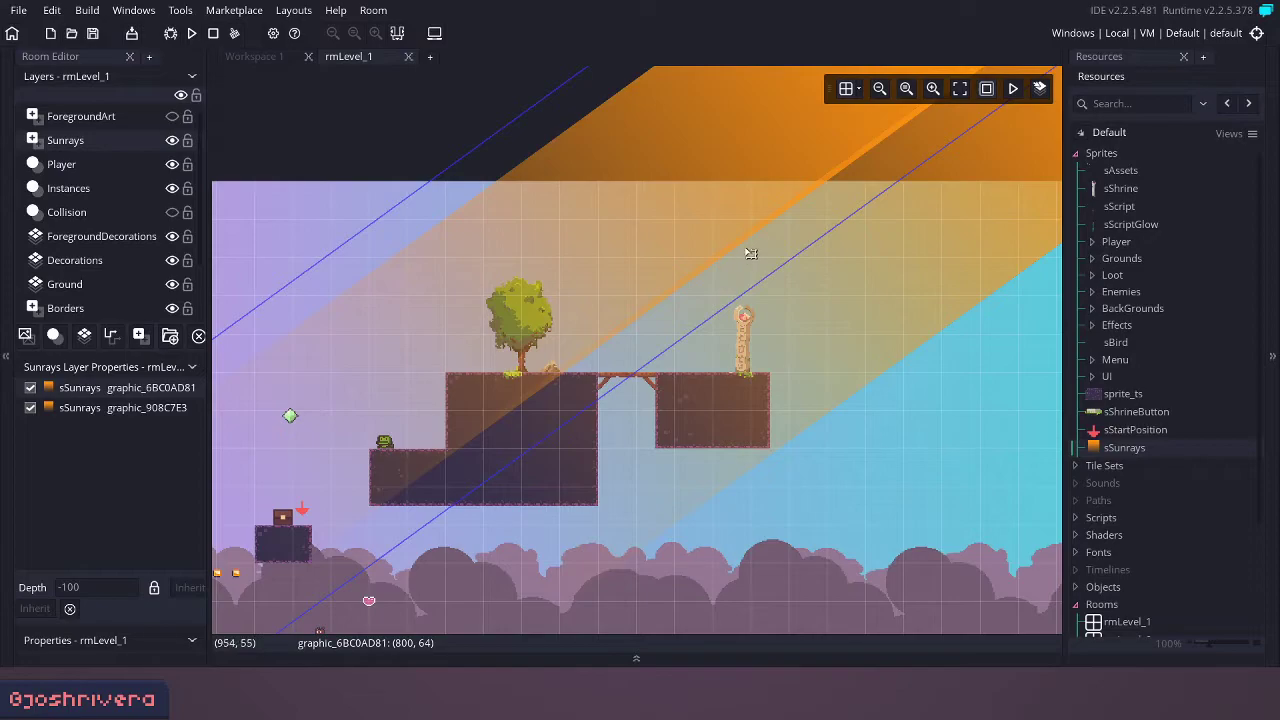
ctrl+scroll(594, 360, up, 2)
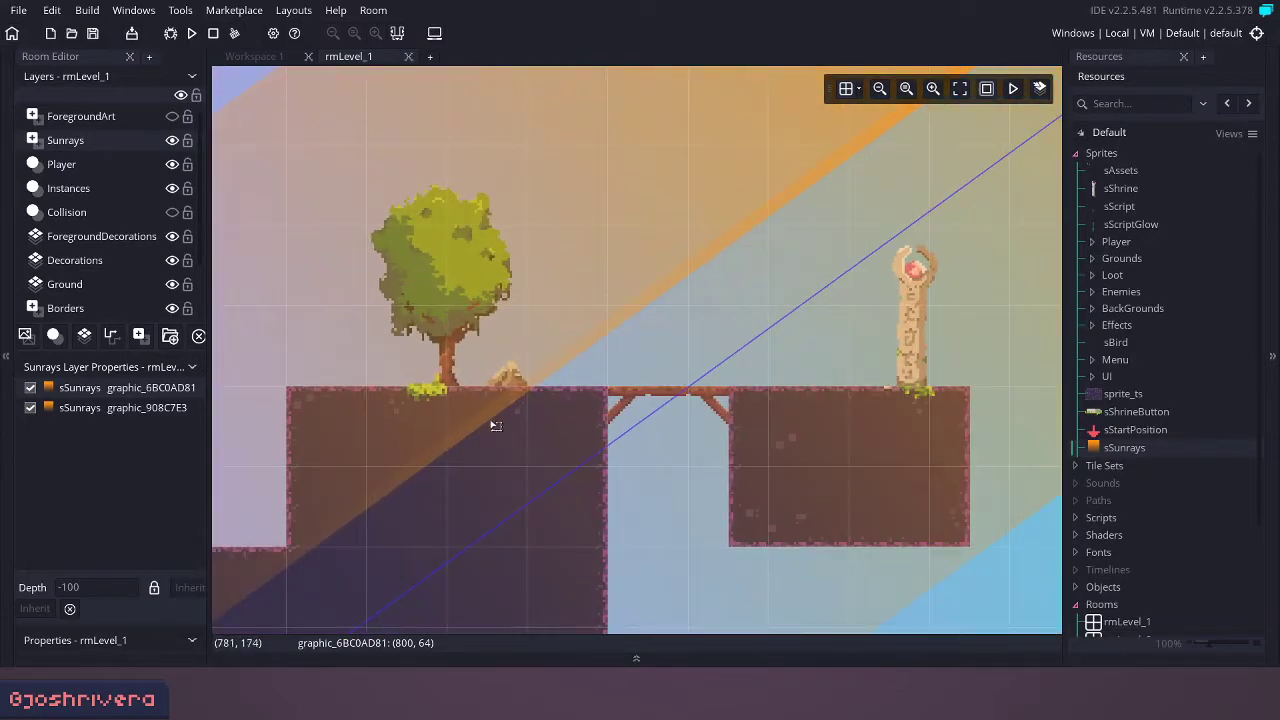
ctrl+scroll(622, 342, down, 5)
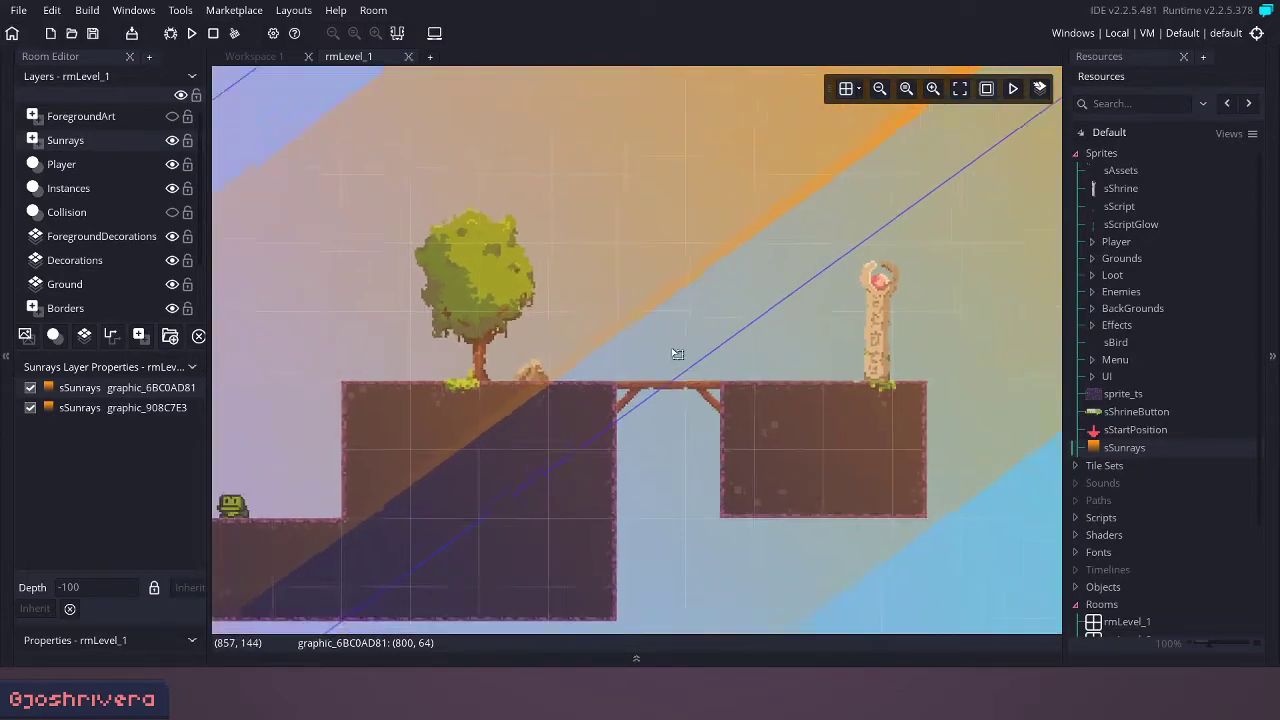
middle_drag(821, 378, 728, 407)
drag(818, 275, 828, 248)
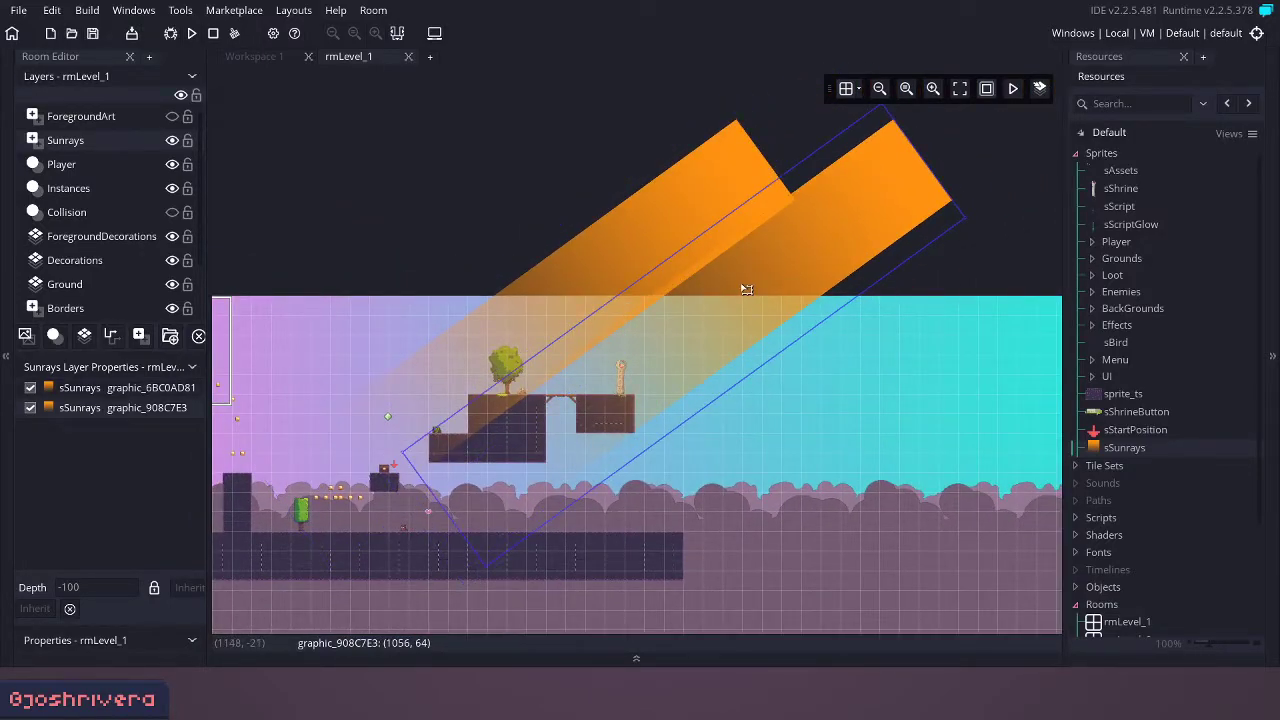
Step: Duplicate the second sunray and place the third beam at (1248, 64), farther right
alt+drag(746, 289, 747, 341)
alt+drag(754, 390, 855, 354)
ctrl+scroll(822, 437, up, 5)
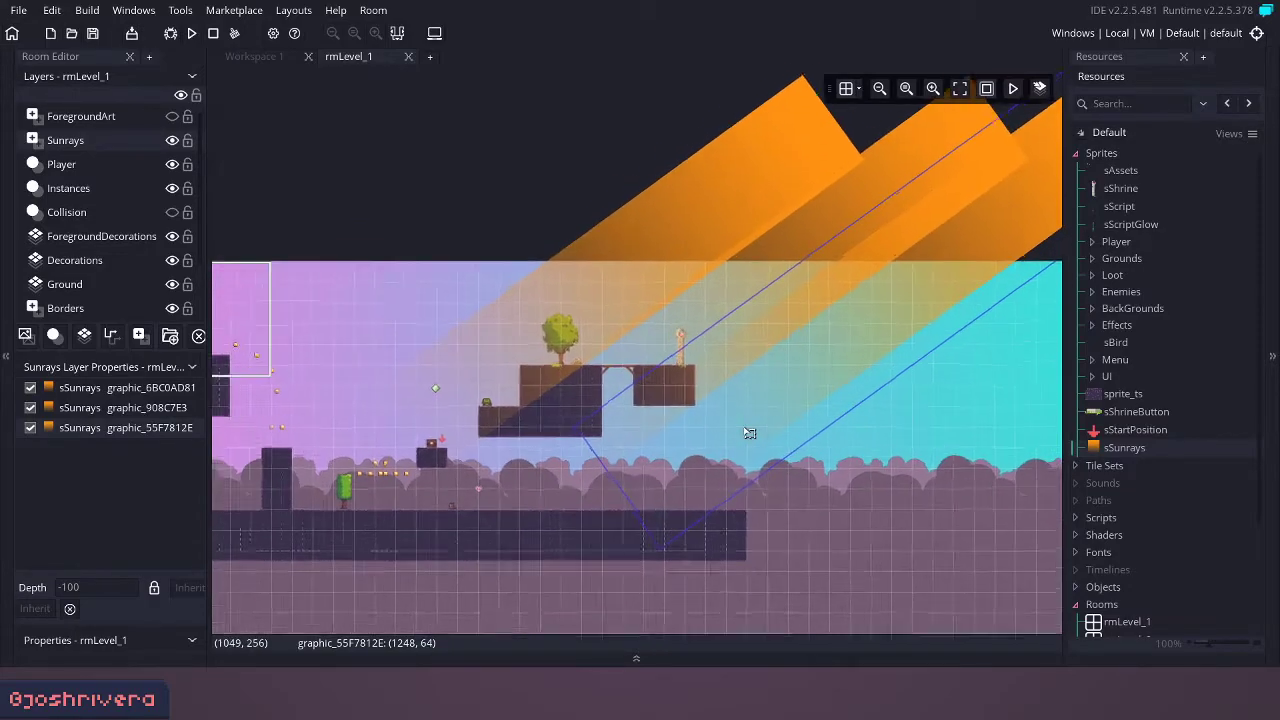
Step: Move the first sunray, the one over the large tree, to (768, 96)
middle_drag(516, 520, 774, 453)
middle_drag(655, 484, 597, 564)
ctrl+scroll(620, 521, down, 3)
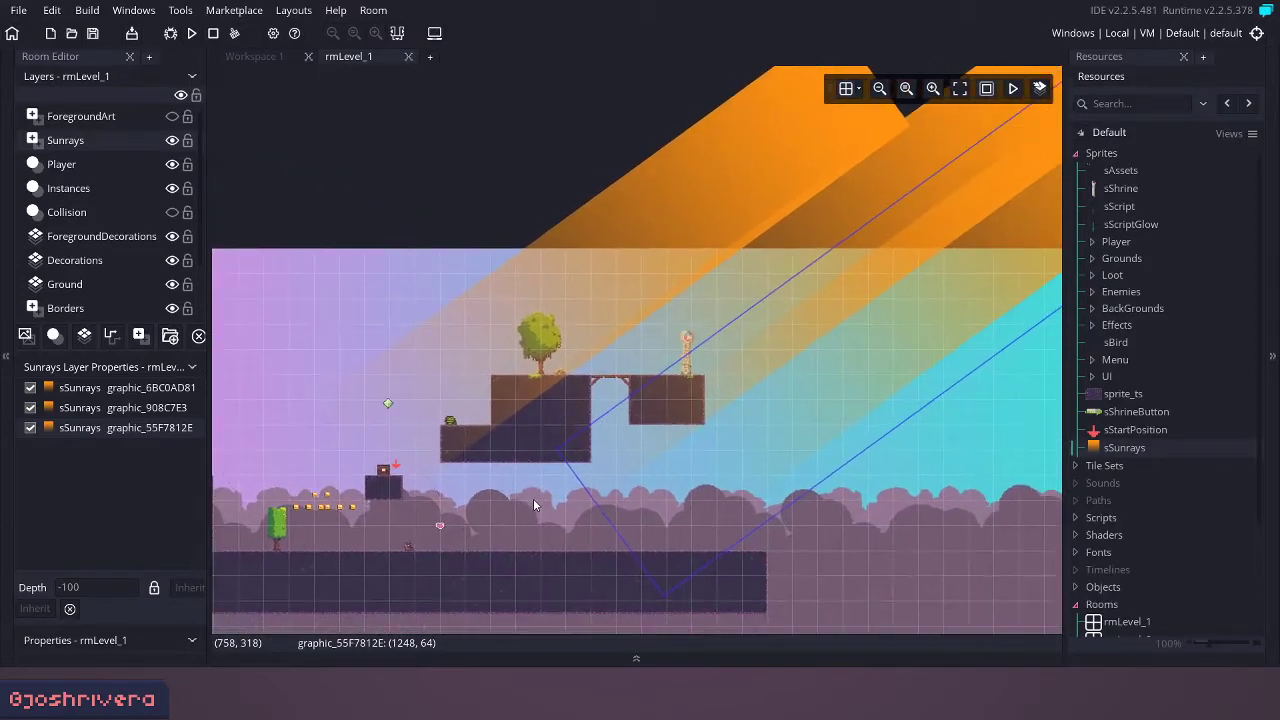
mouse_move(765, 153)
mouse_down()
mouse_move(726, 152)
mouse_move(741, 155)
mouse_up()
middle_drag(547, 318, 592, 278)
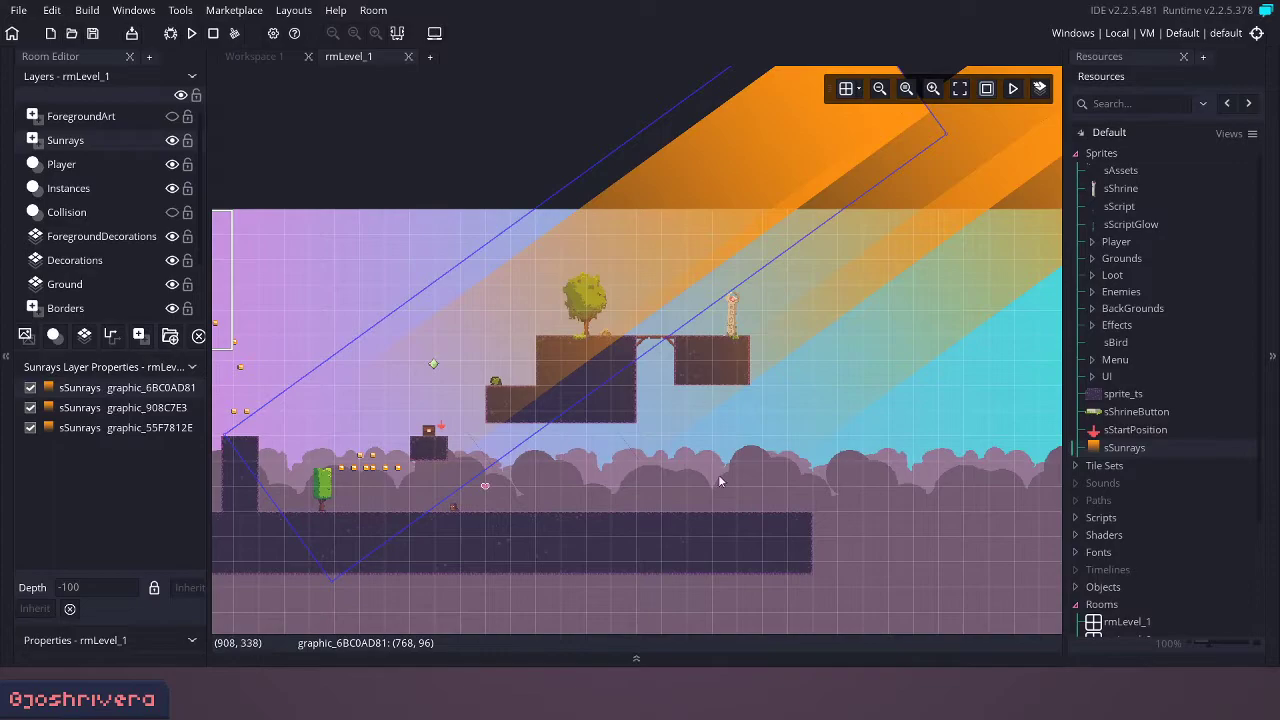
ctrl+scroll(671, 445, down, 2)
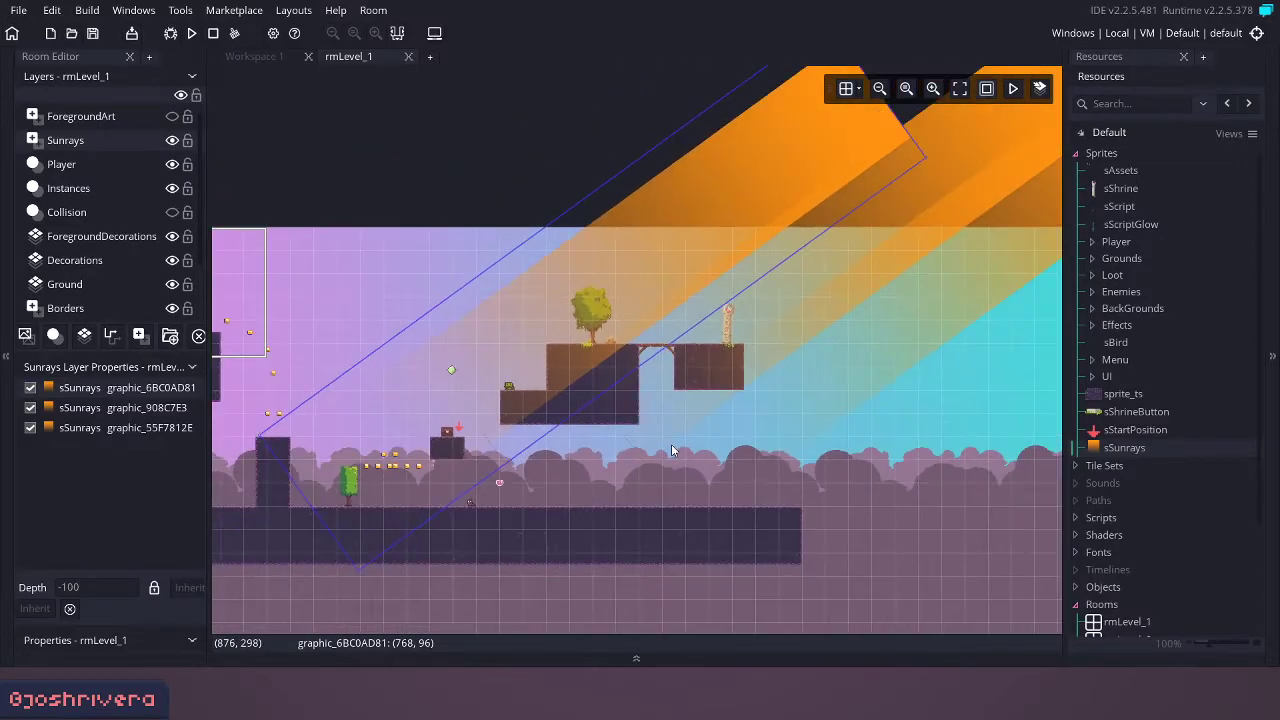
ctrl+scroll(725, 462, up, 5)
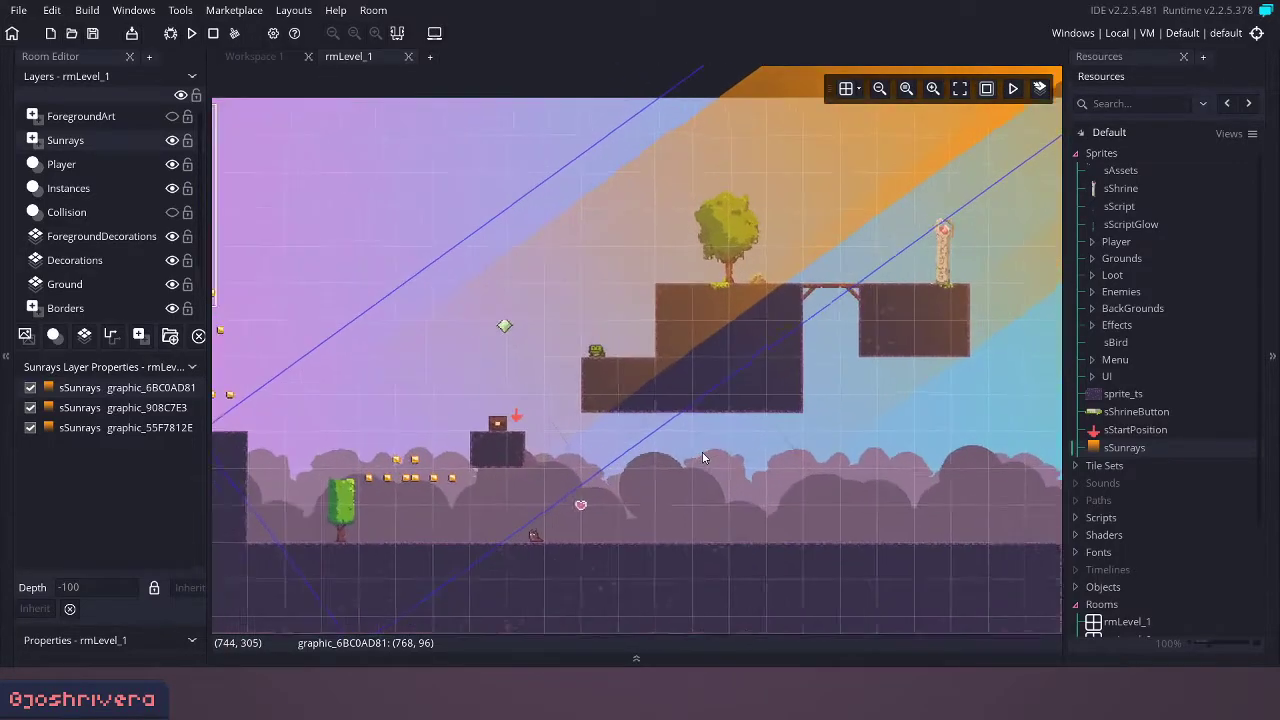
ctrl+scroll(886, 477, down, 3)
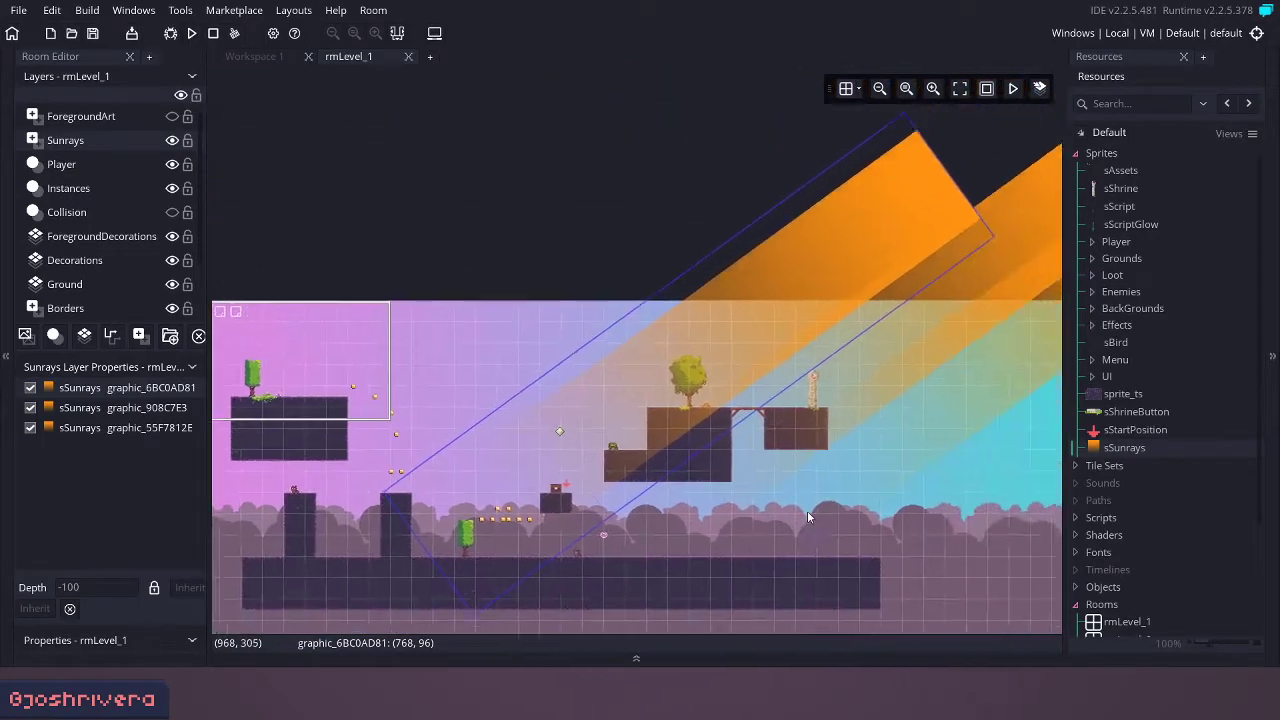
Step: Make the first sunray about half transparent by lowering the alpha of its colour
middle_drag(1003, 427, 727, 404)
click(820, 214)
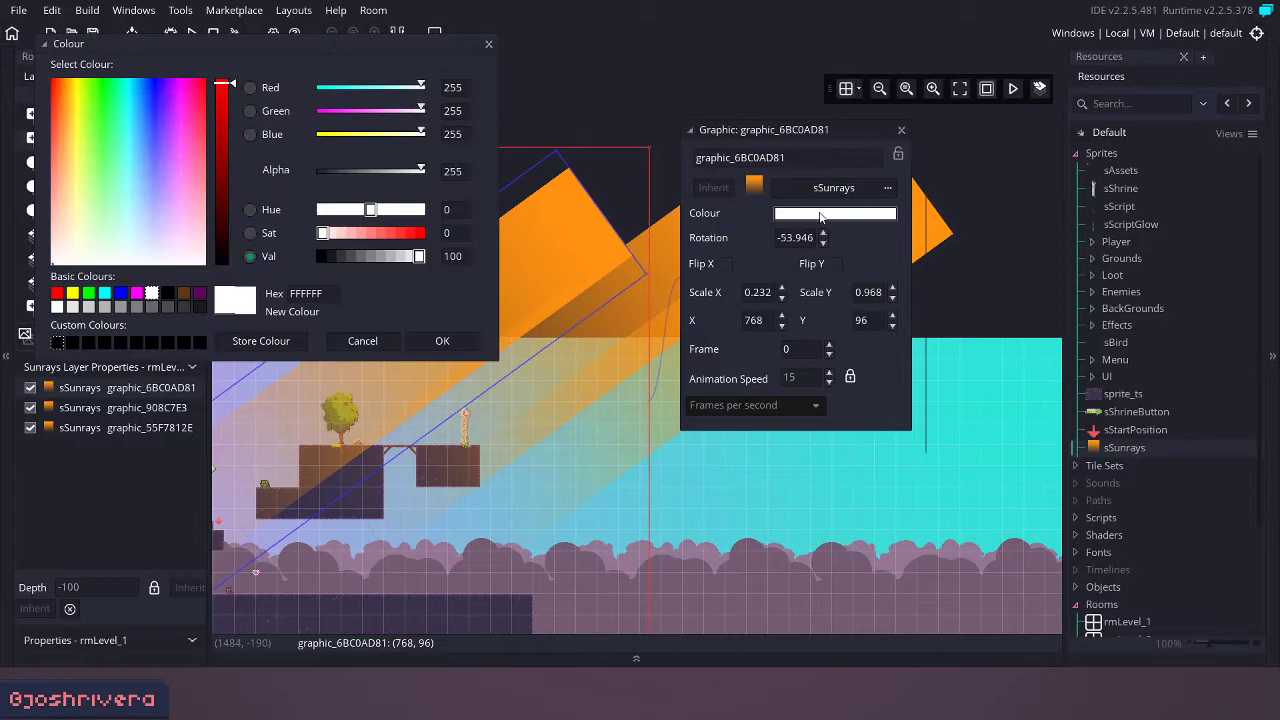
click(374, 172)
click(442, 341)
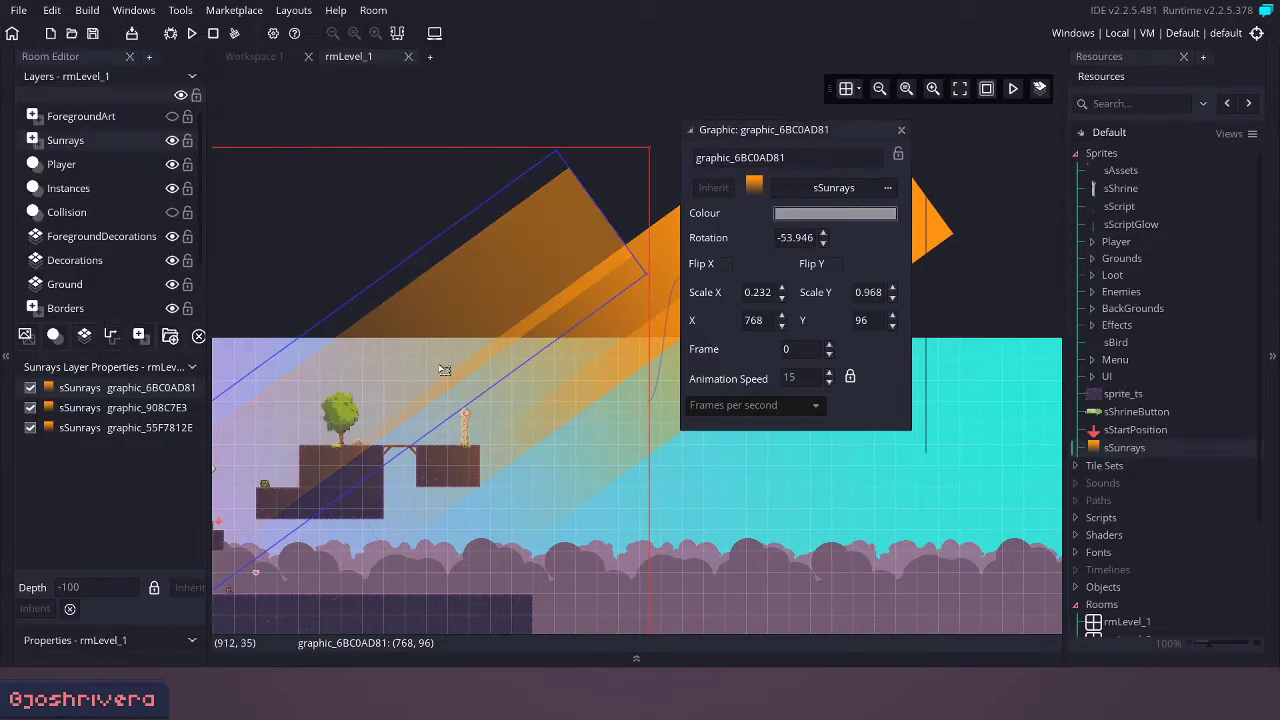
click(903, 132)
Step: Set the colour alpha of the middle sunray at (1056, 64) to 102
click(730, 202)
double_click(751, 197)
click(986, 196)
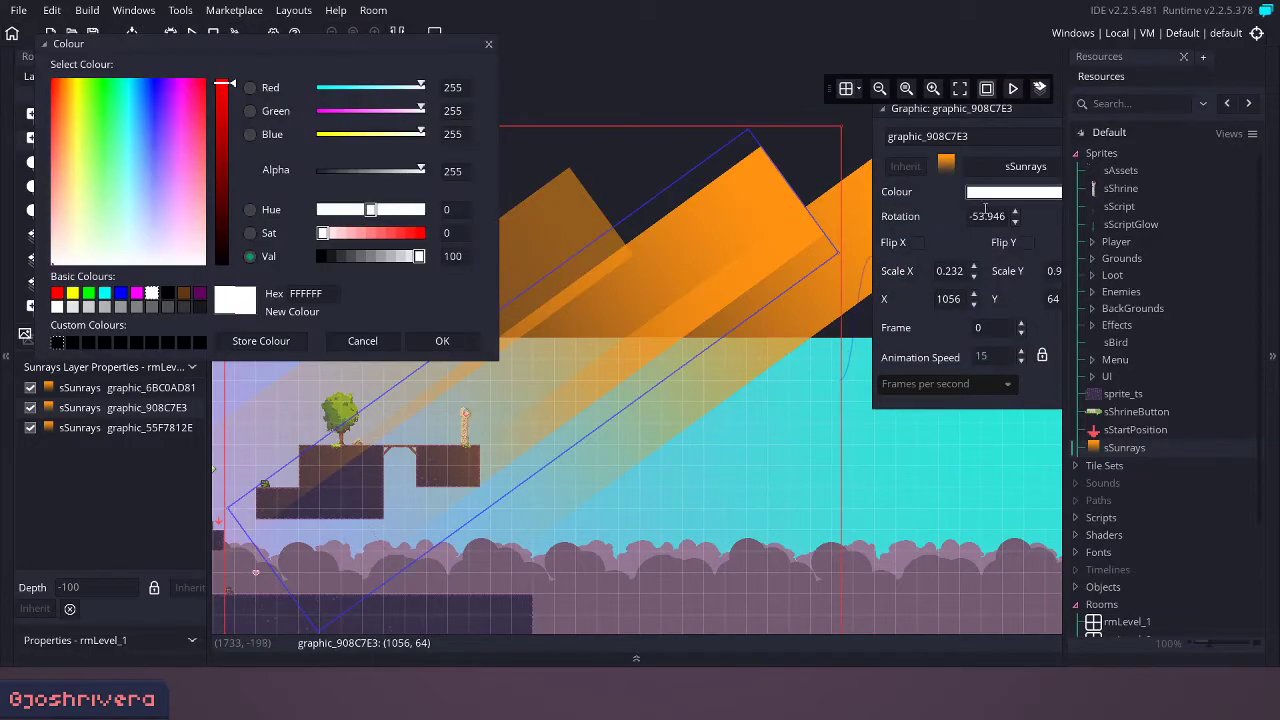
drag(383, 172, 358, 171)
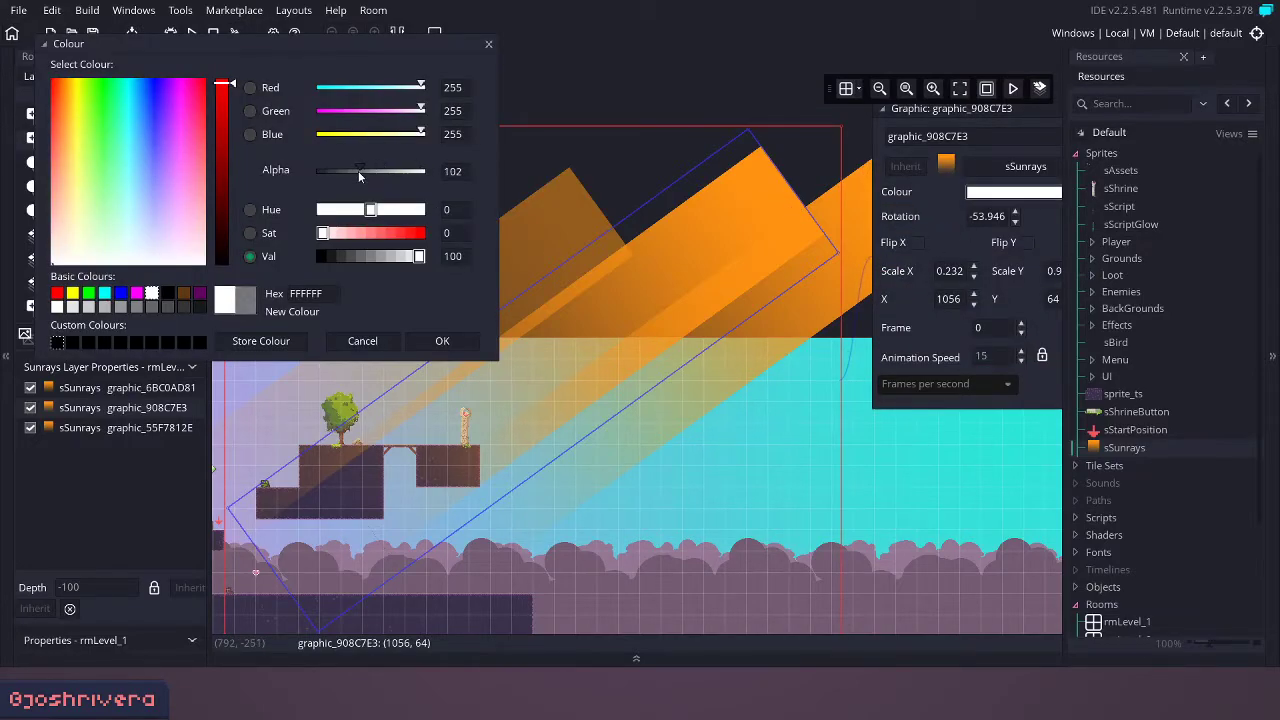
click(440, 340)
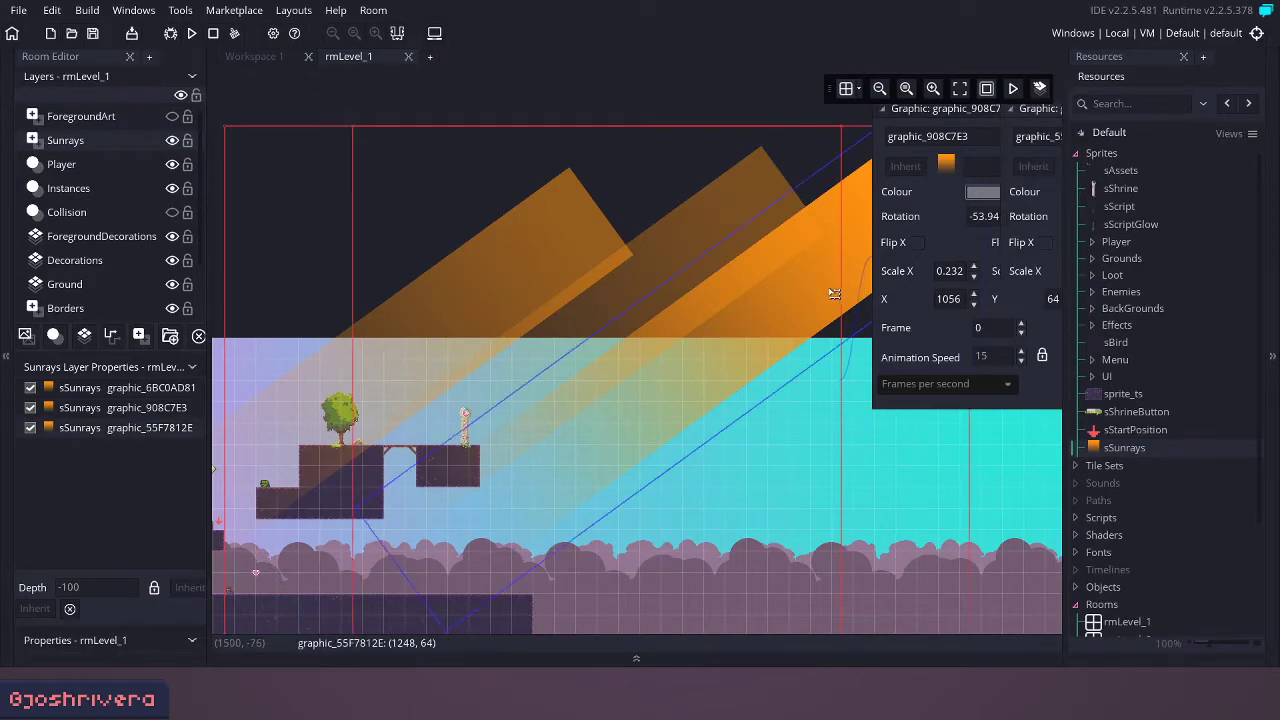
Step: Set the colour alpha of the rightmost sunray at (1248, 64) to 156
middle_drag(897, 421, 606, 439)
click(813, 213)
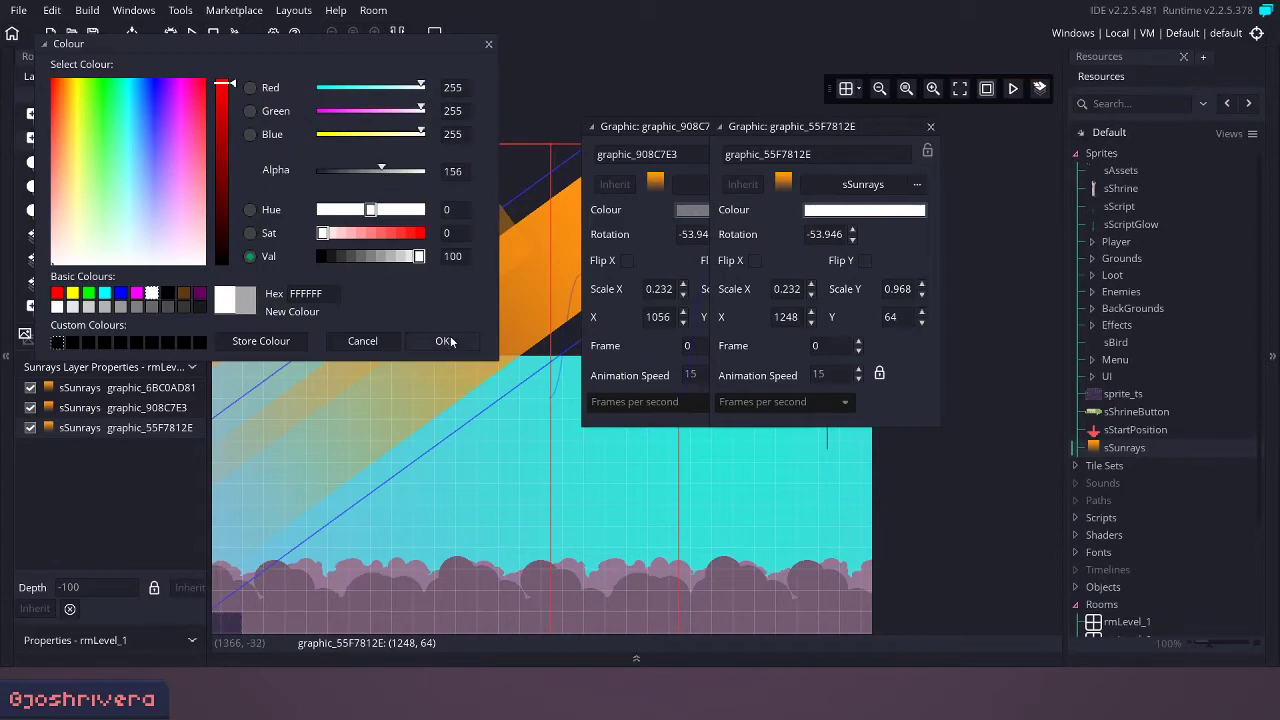
click(443, 341)
middle_drag(521, 168, 586, 187)
middle_drag(508, 450, 682, 369)
middle_drag(621, 445, 759, 402)
middle_drag(593, 426, 704, 405)
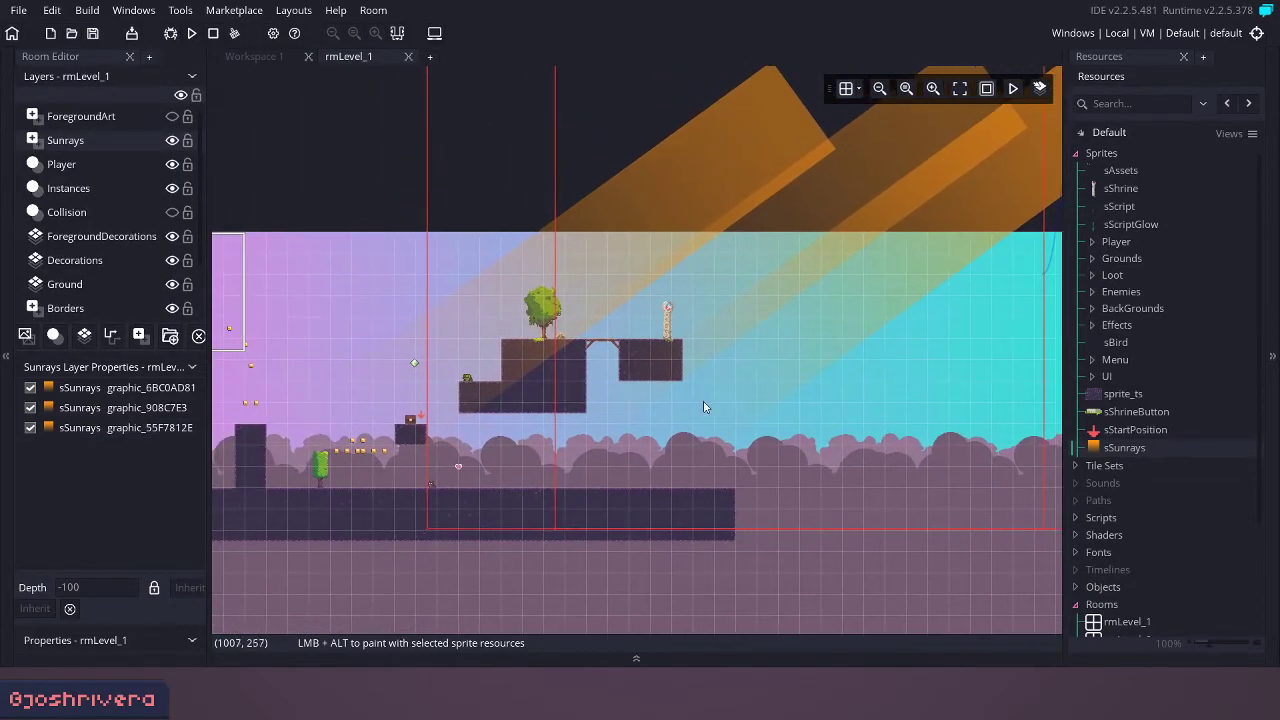
Step: Run the game and take the character from the chest platform past the large tree to the shrine to check the sunrays
click(192, 36)
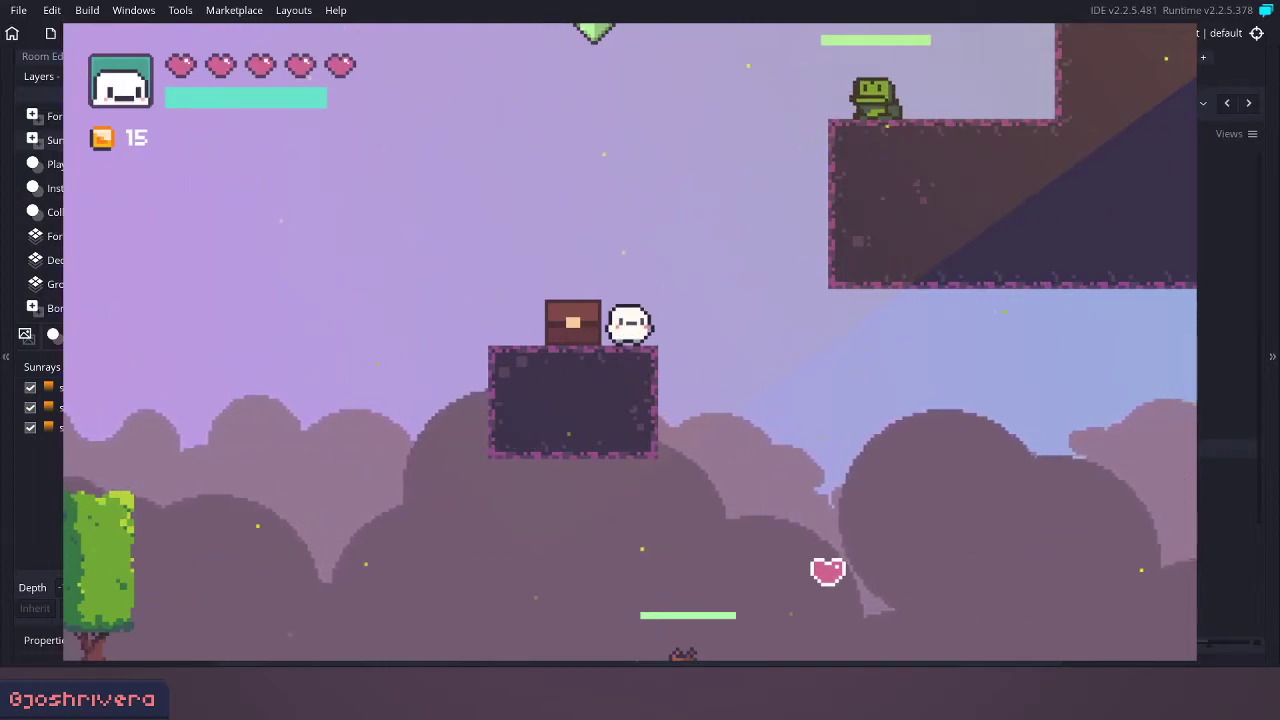
key(a)
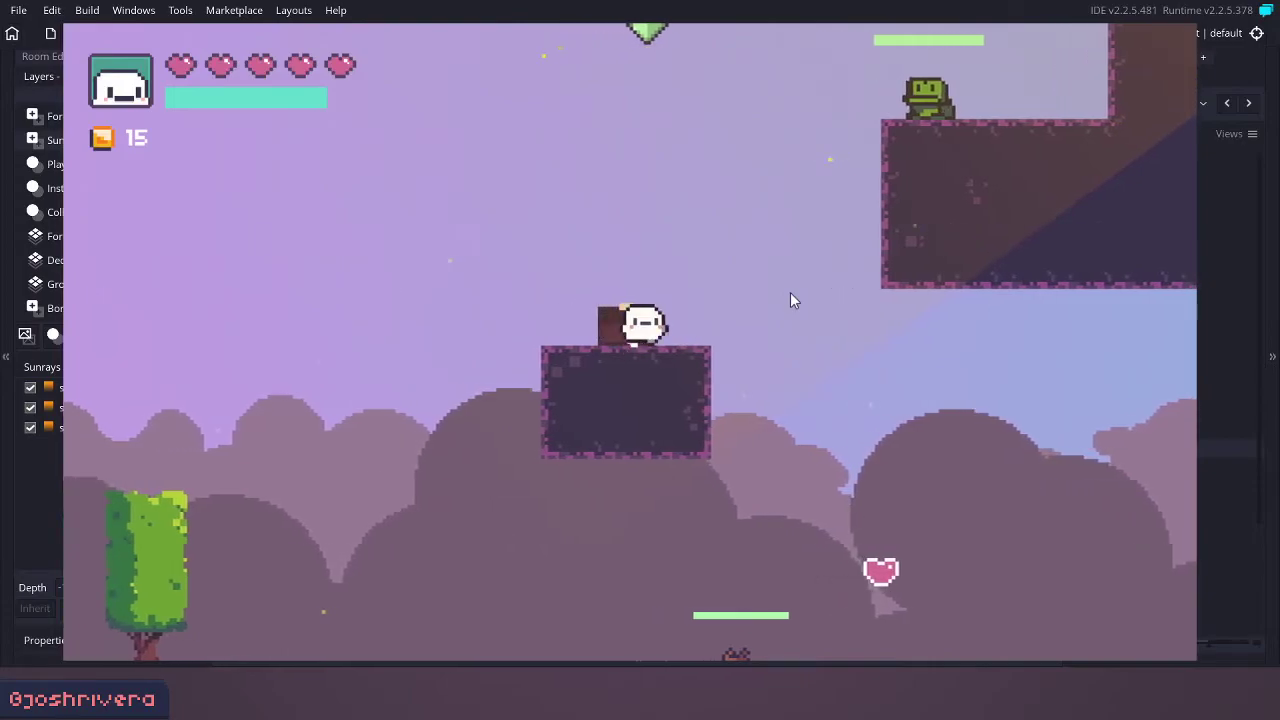
key(d)
key(space)
key(space)
key(space)
key(space)
key(d)
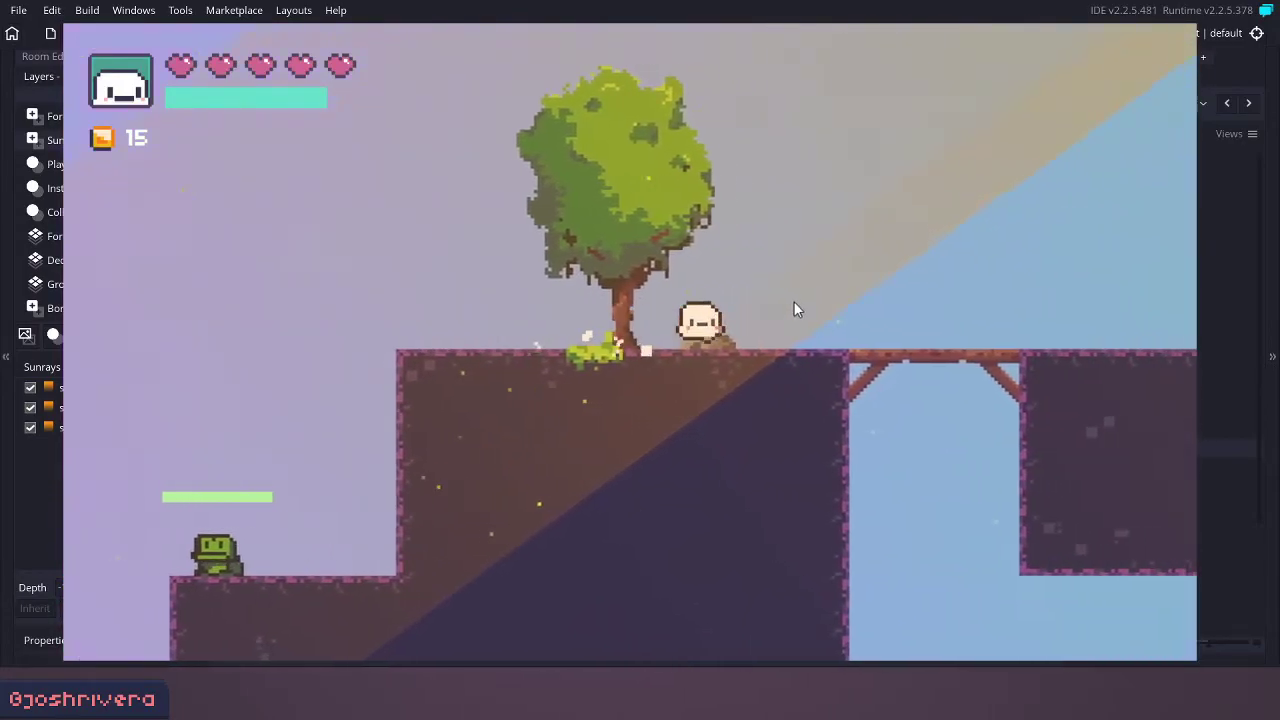
key(d)
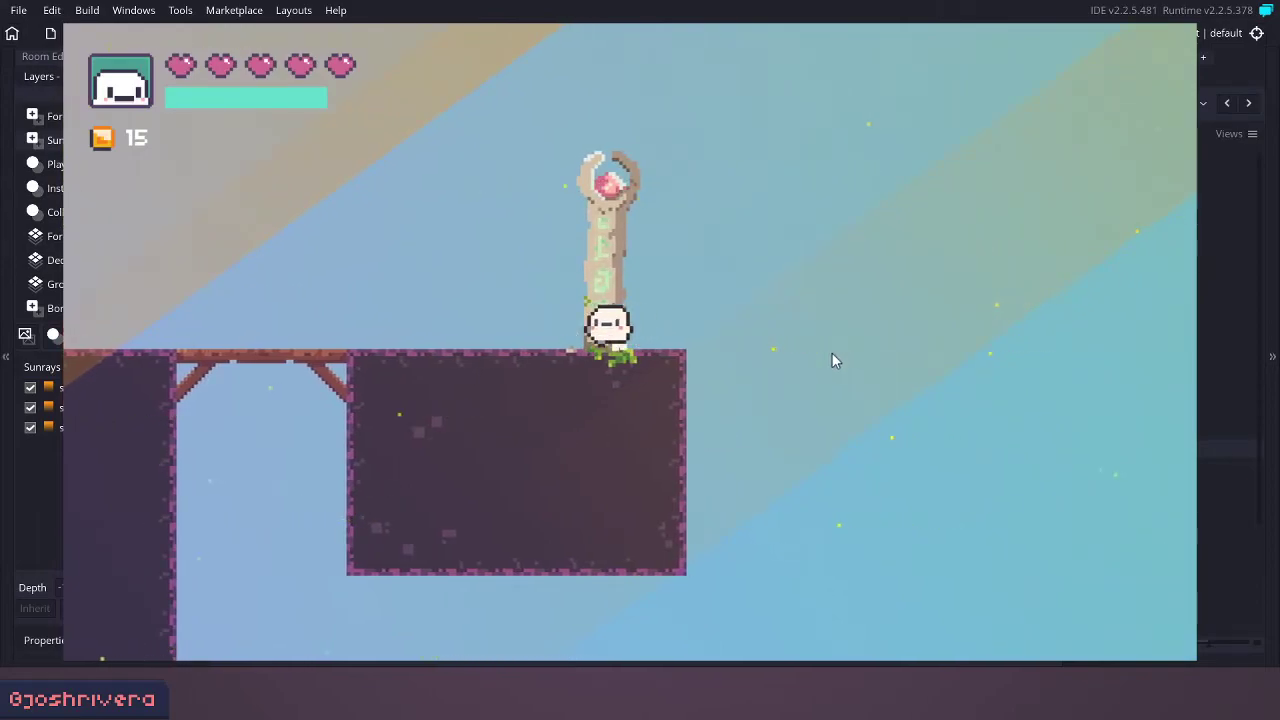
Step: Walk the character back and forth between the large tree and the shrine to check its tint inside and outside the beams
key(a)
key(space)
key(a)
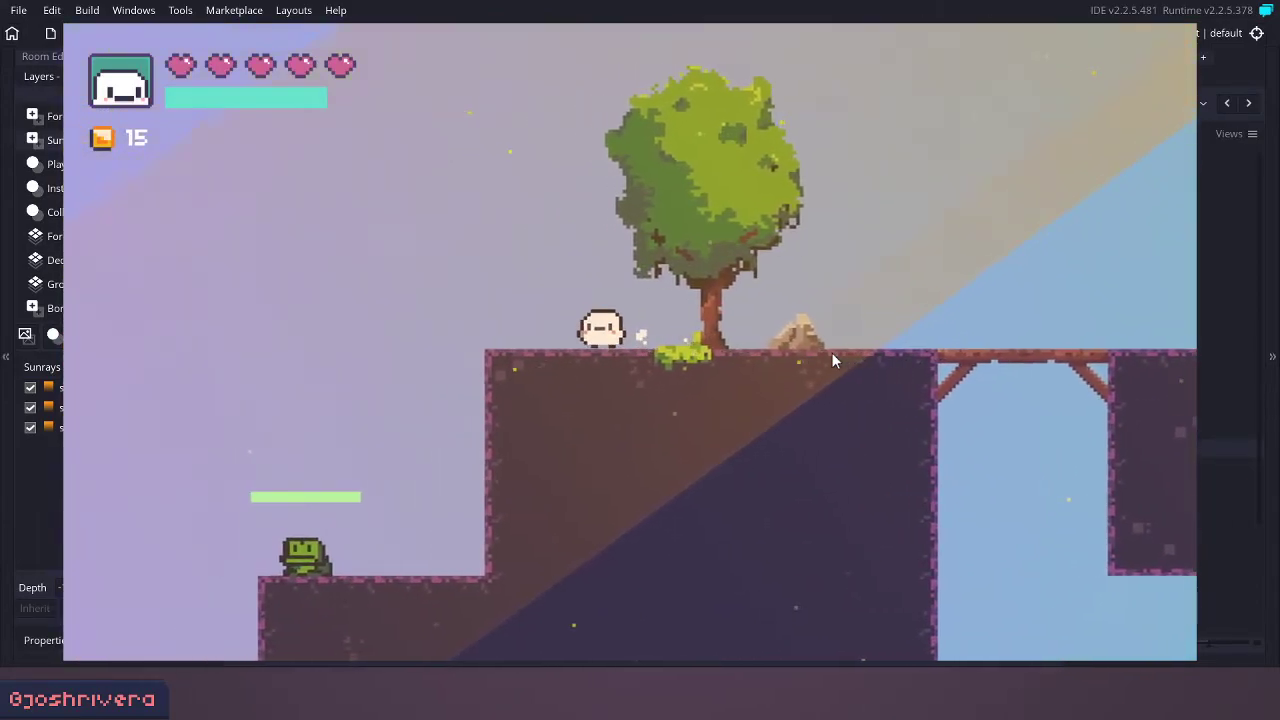
key(d)
key(space)
key(space)
key(d)
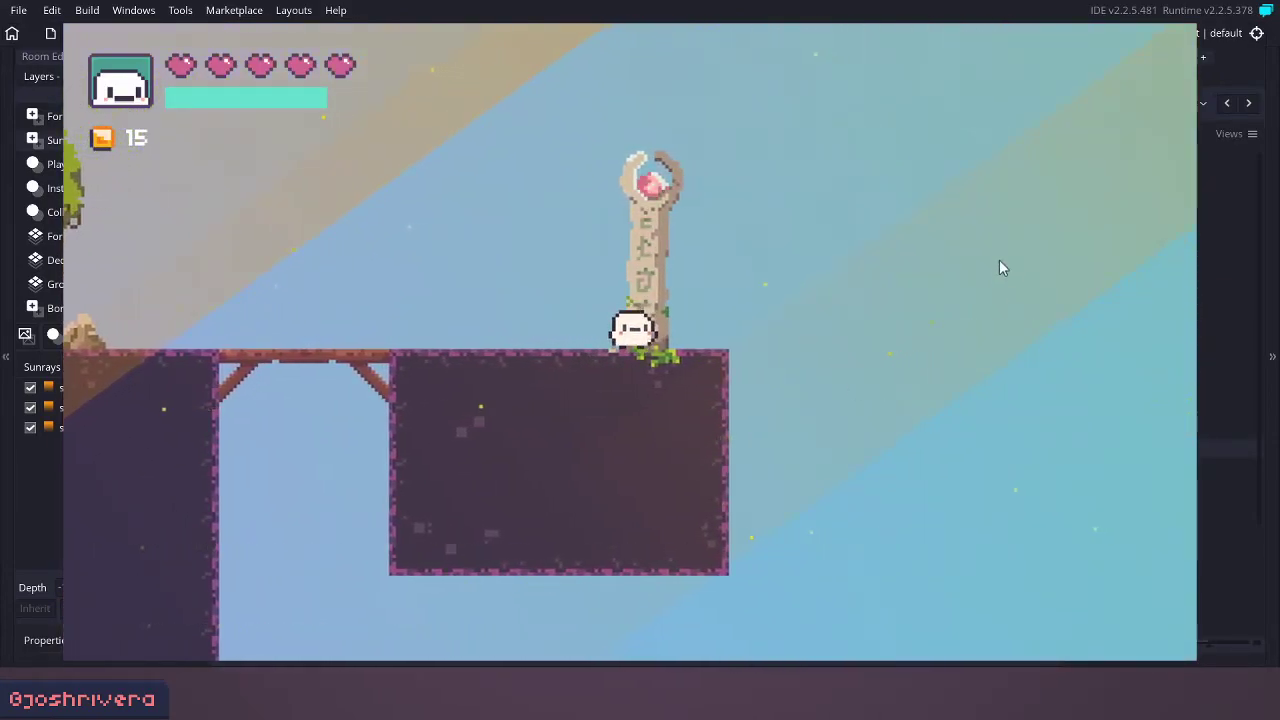
key(a)
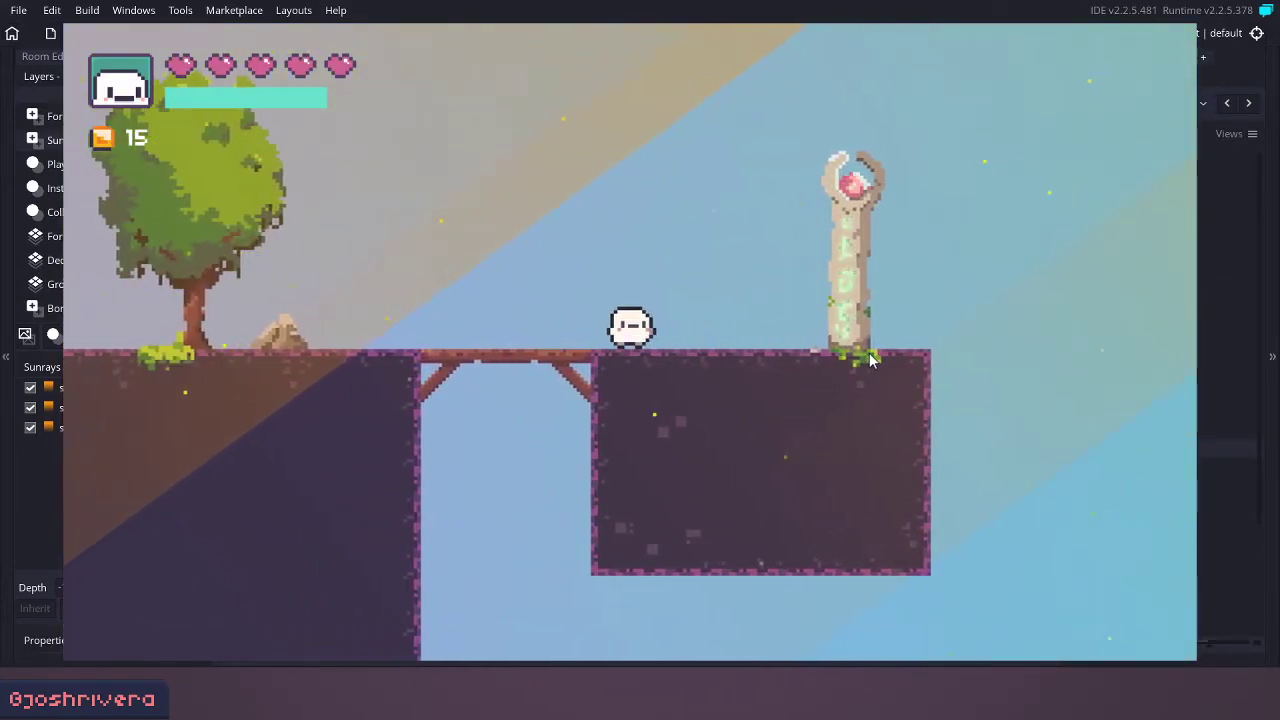
key(d)
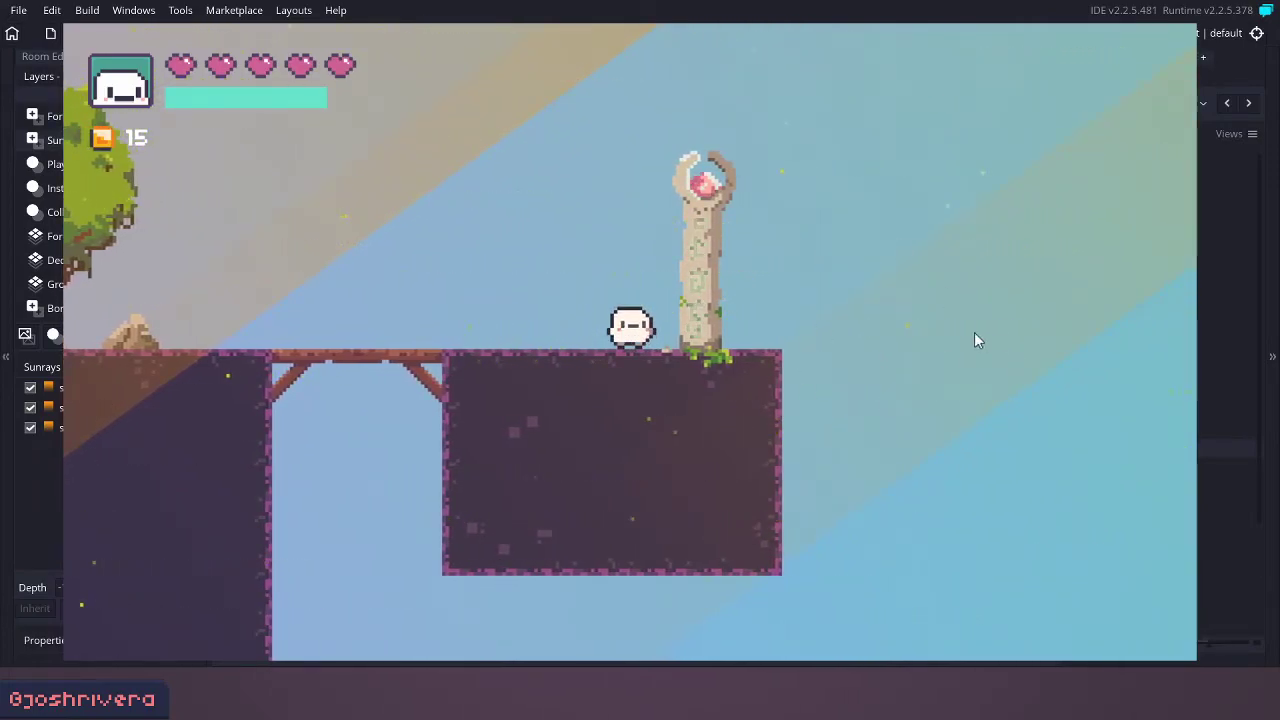
key(a)
key(d)
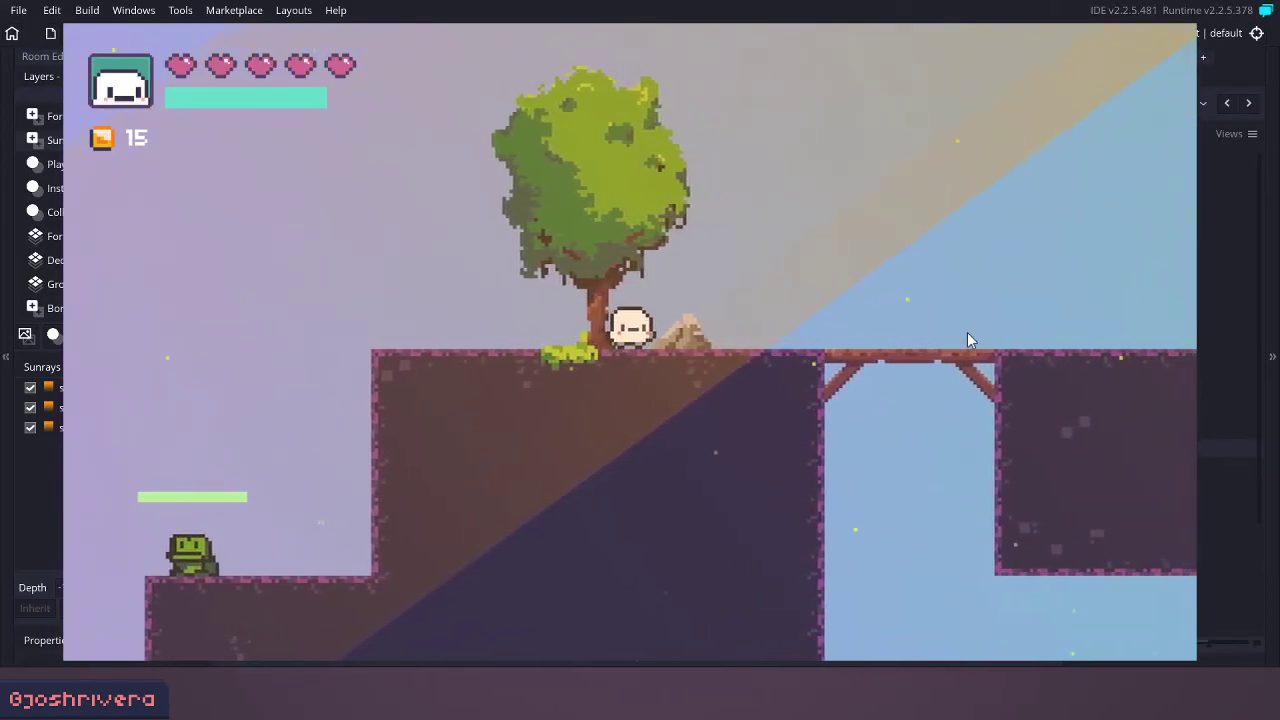
key(a)
key(d)
key(d)
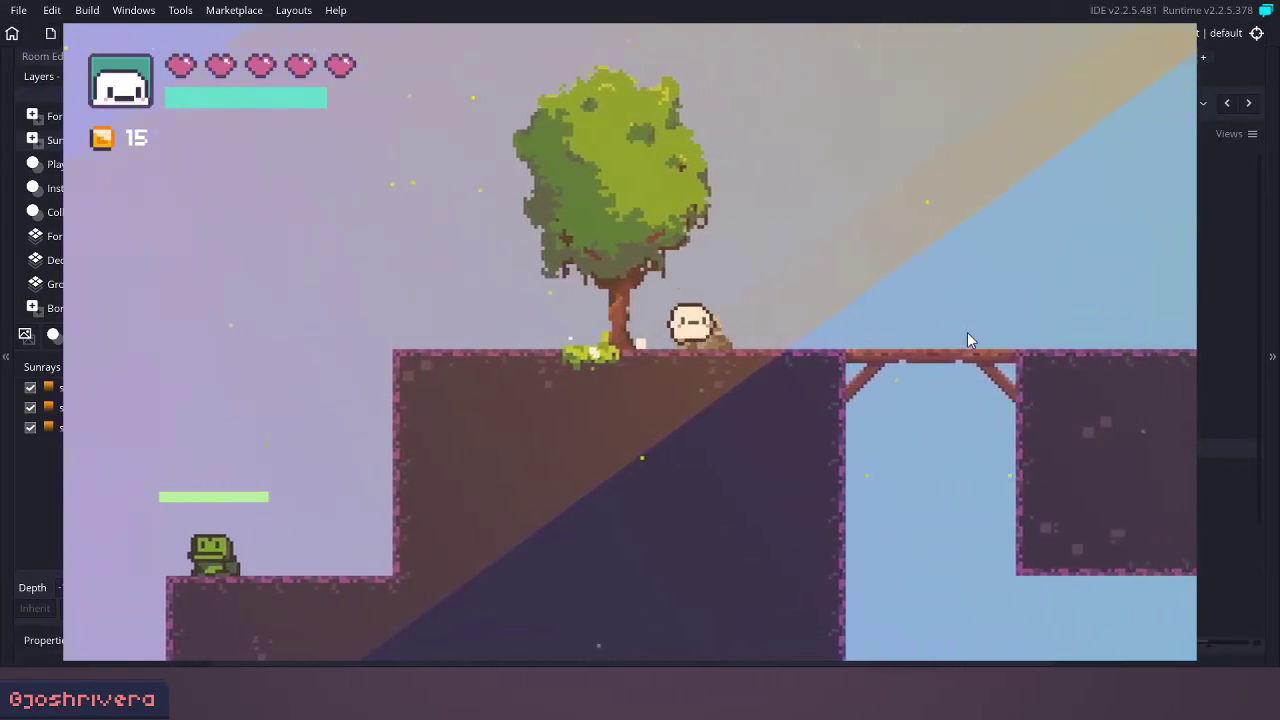
key(d)
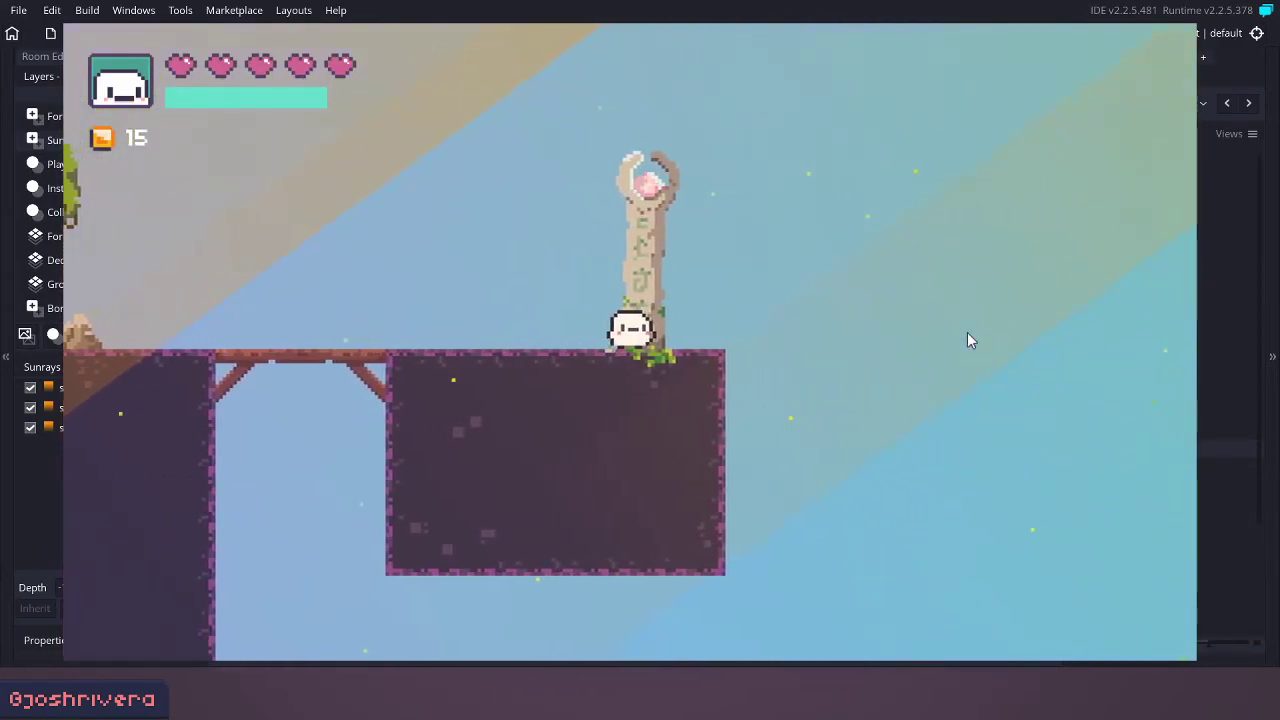
key(d)
key(a)
key(d)
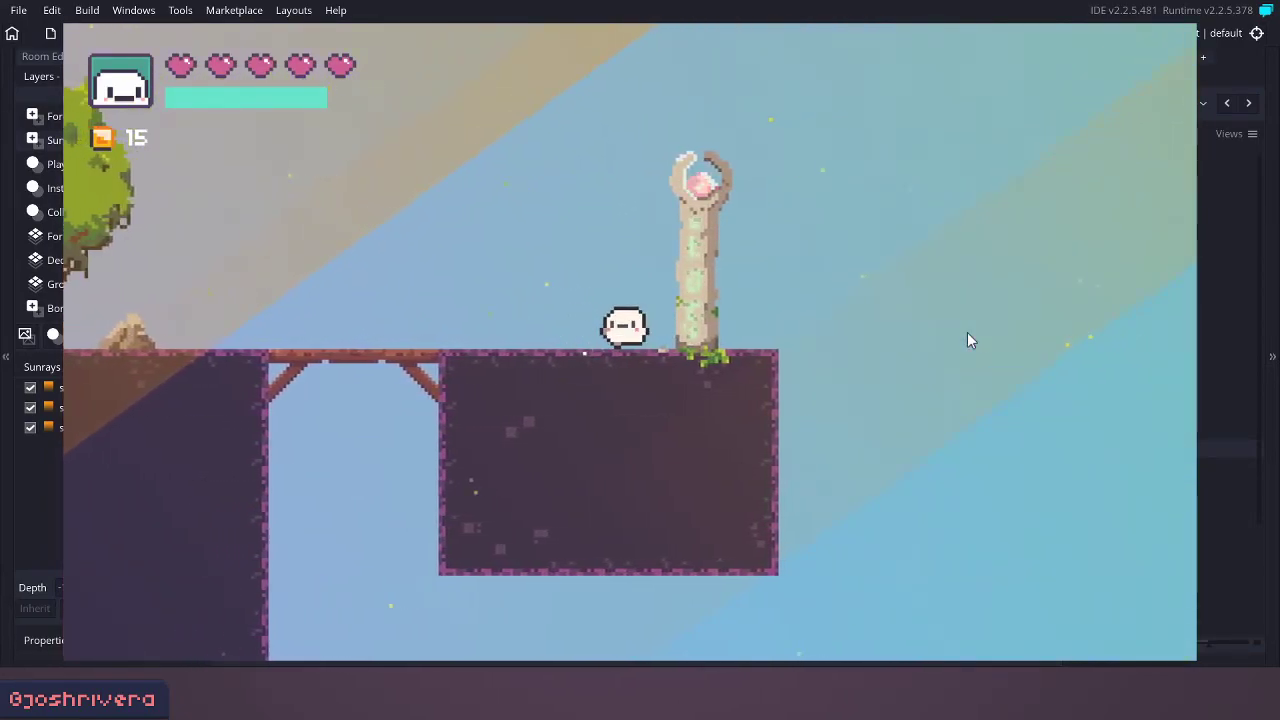
Step: Jump the character repeatedly between the large tree and the bridge to examine how the beam's edge colours it
key(a)
key(space)
key(space)
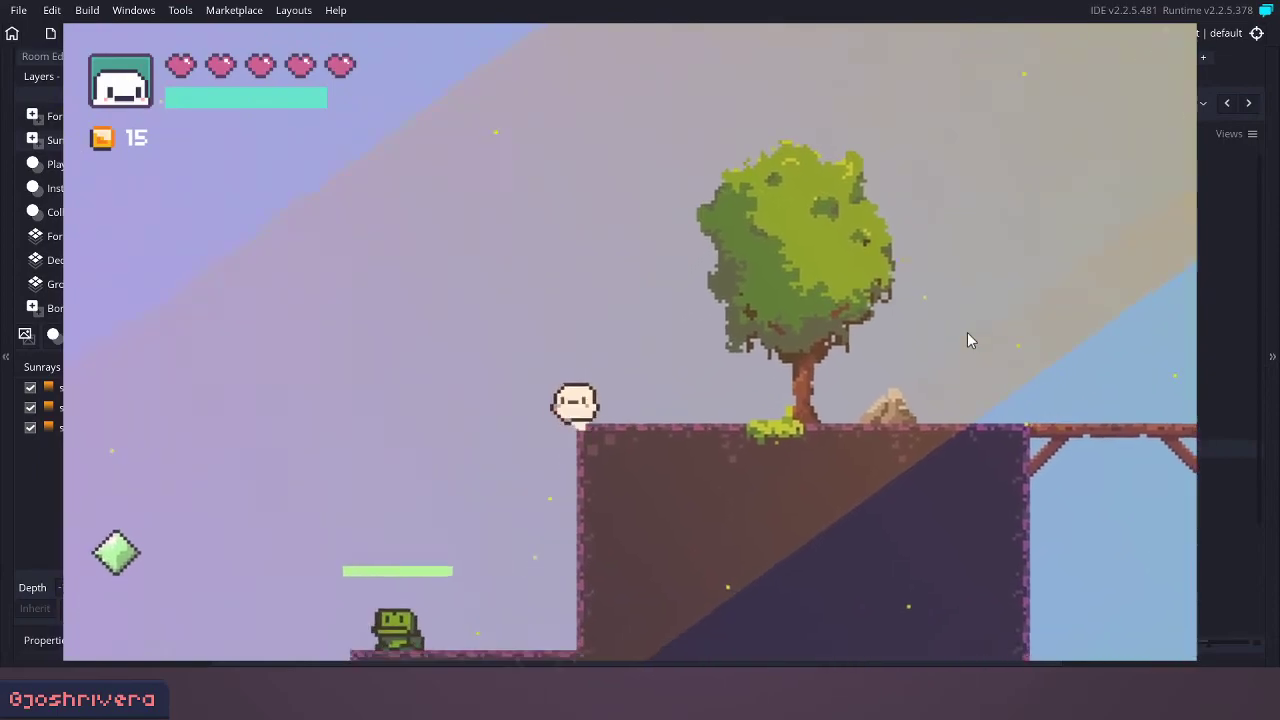
key(d)
key(d)
key(space)
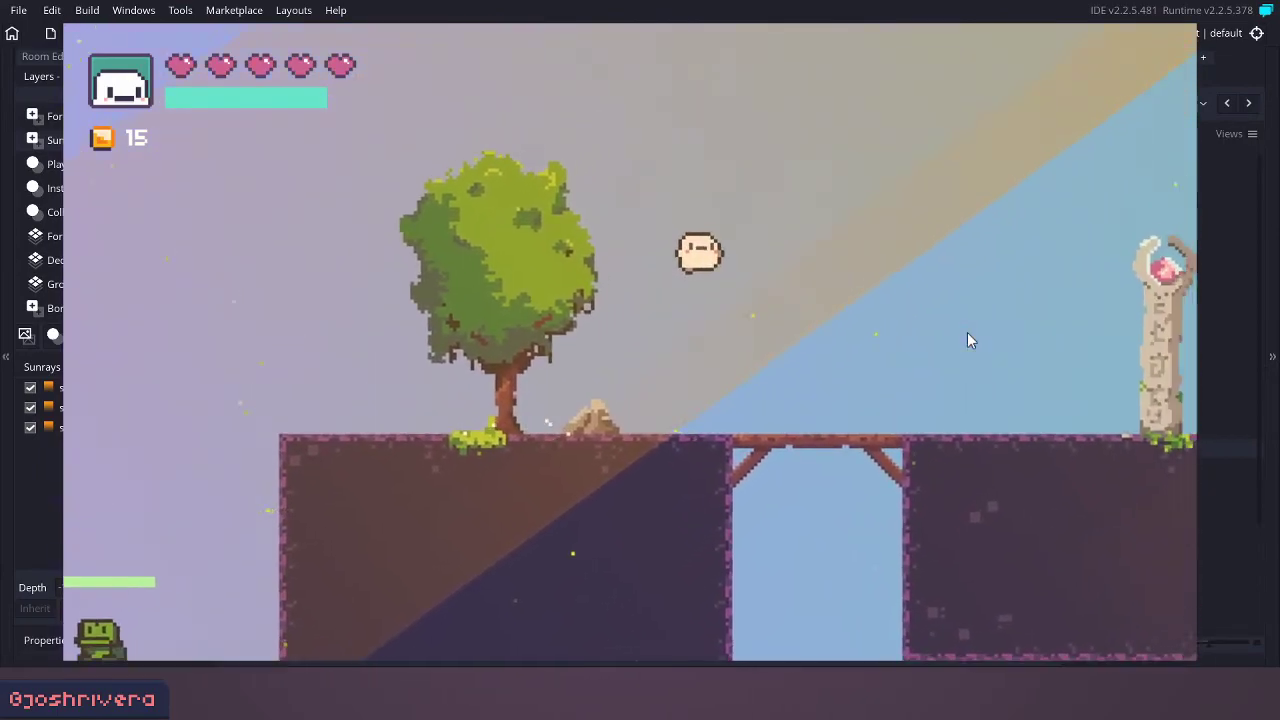
key(a)
key(space)
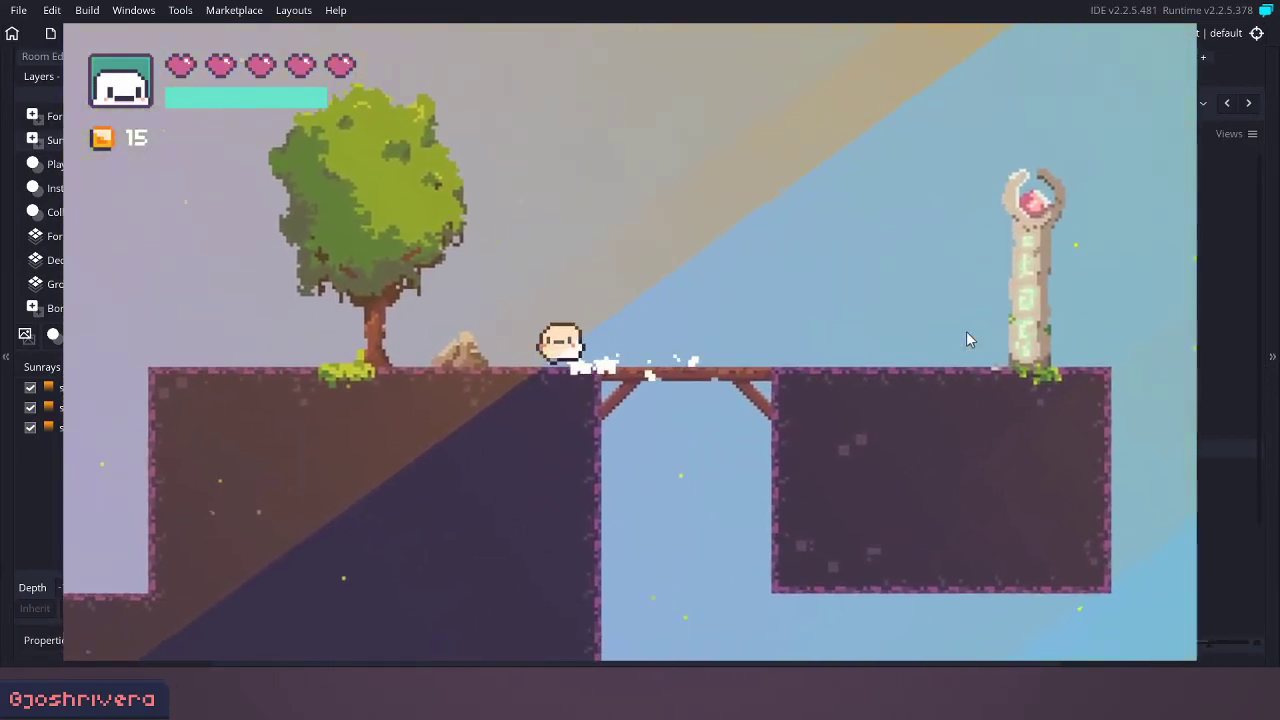
key(d)
key(space)
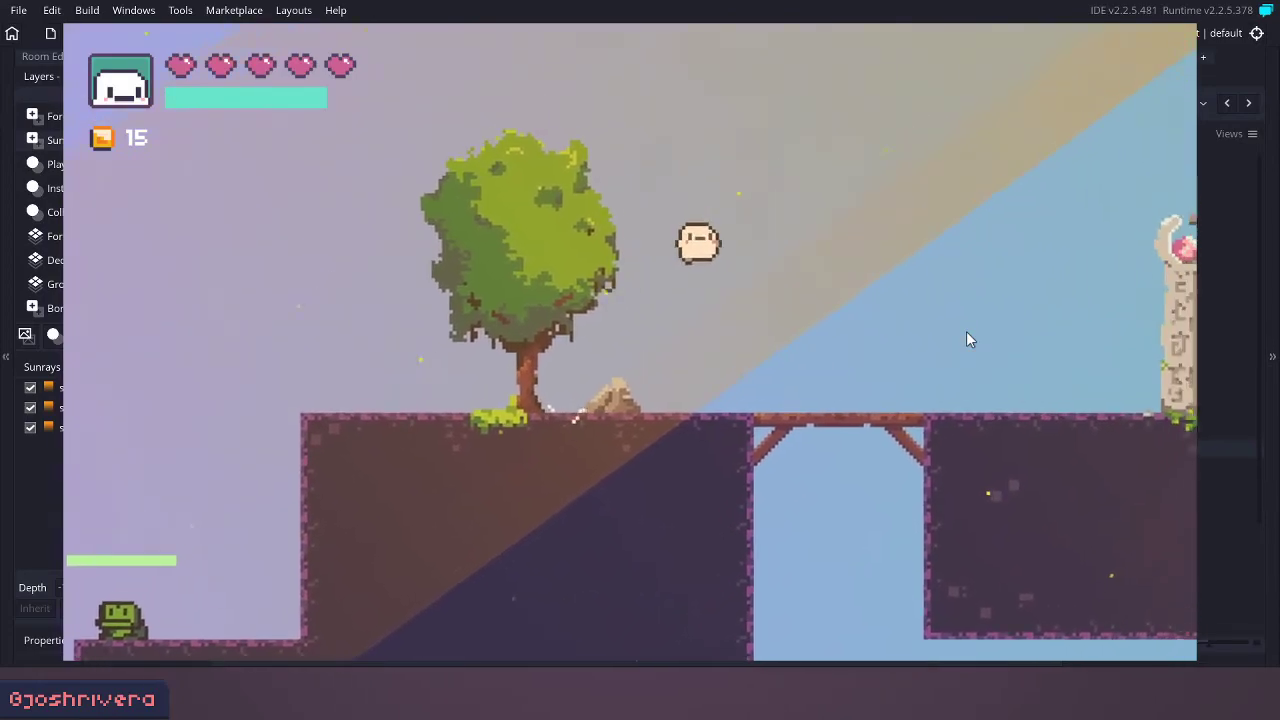
key(a)
key(space)
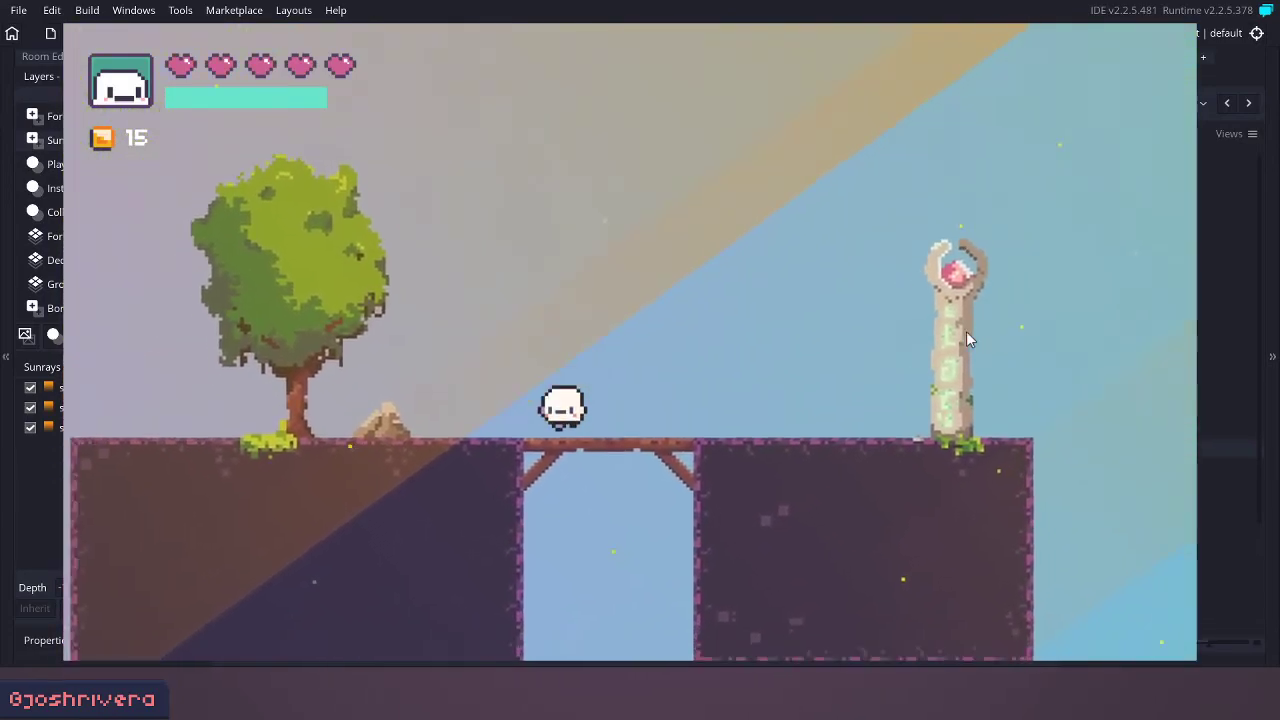
key(d)
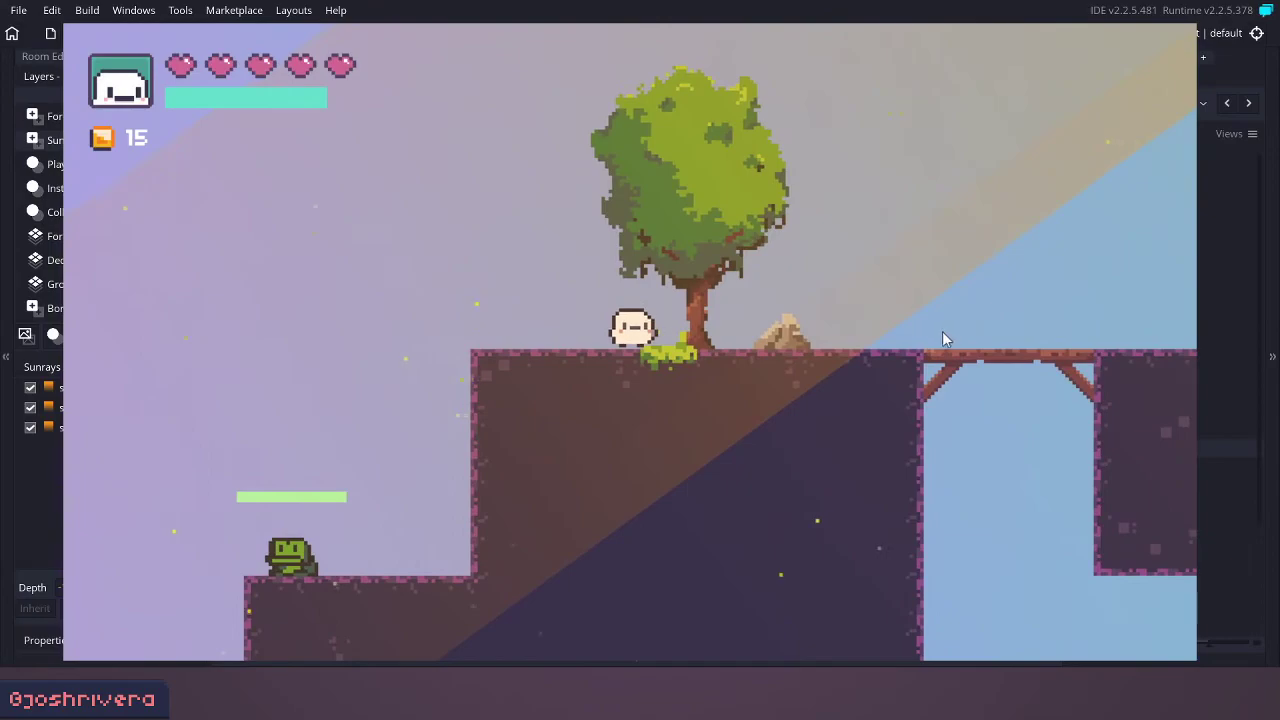
Step: Run and jump the character across the bridge between the large tree and the shrine to compare its colour inside and outside the sunray
key(d)
key(space)
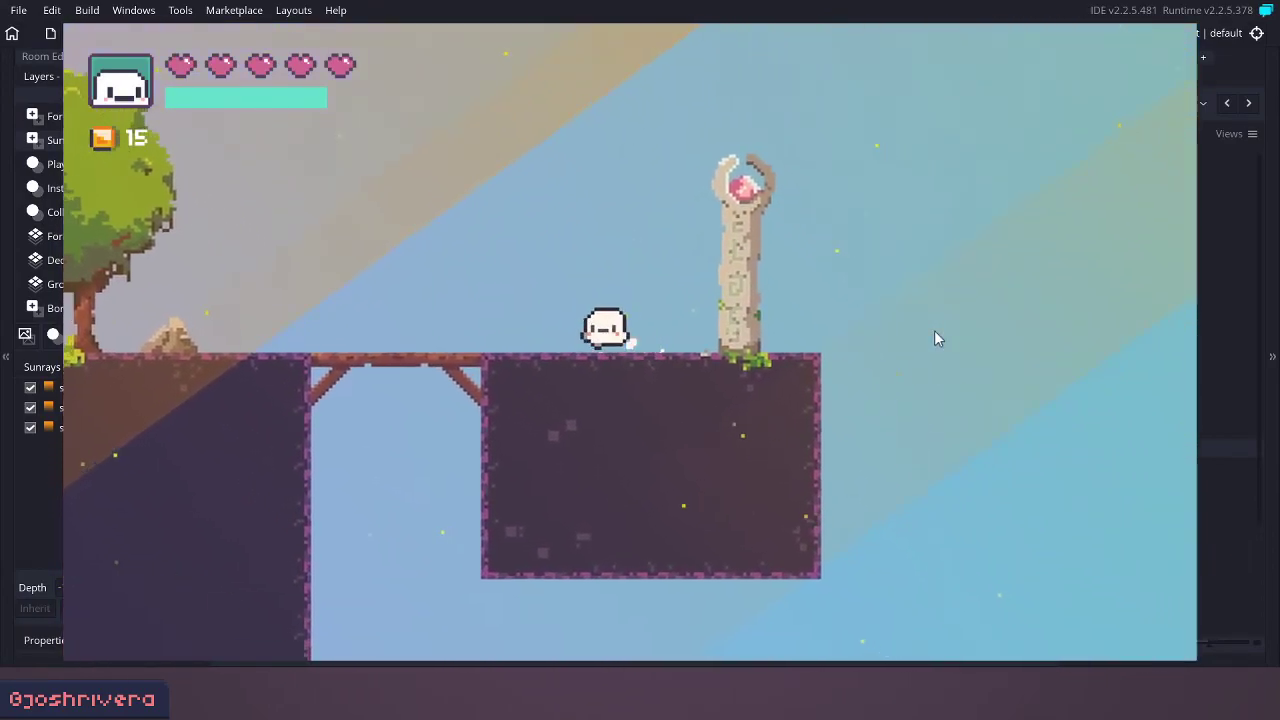
key(a)
key(space)
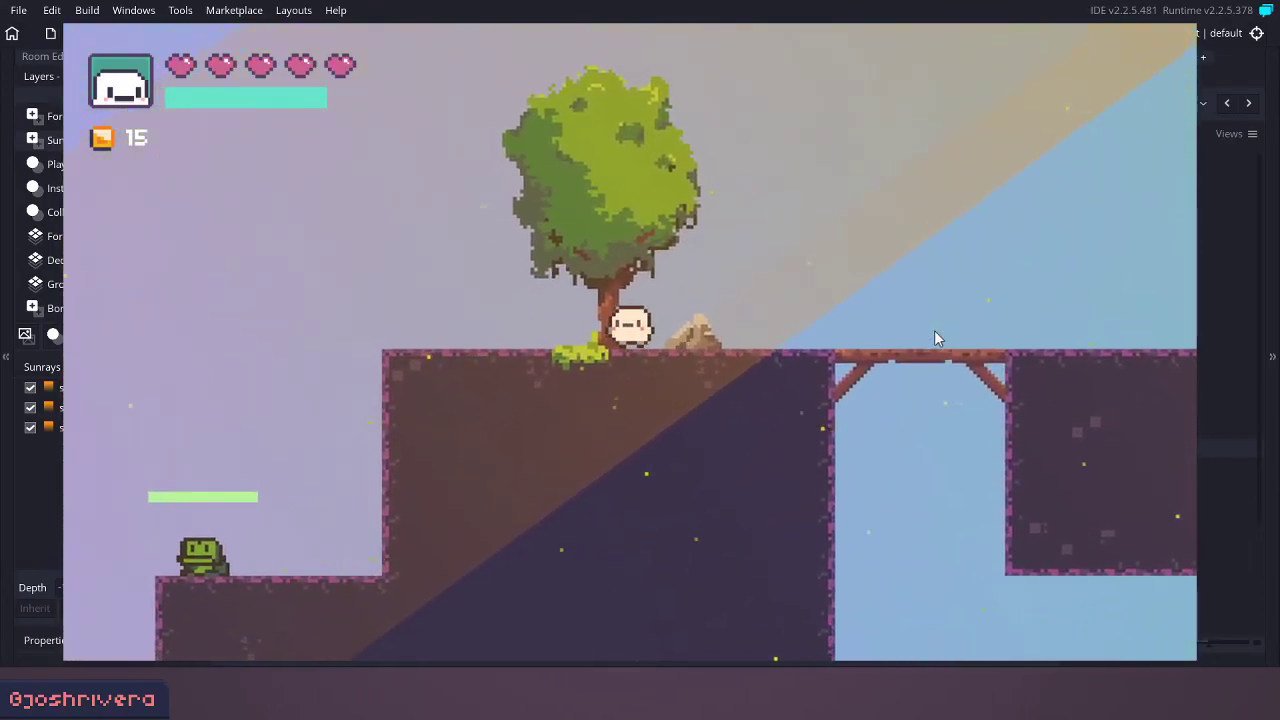
key(a)
key(d)
key(space)
key(space)
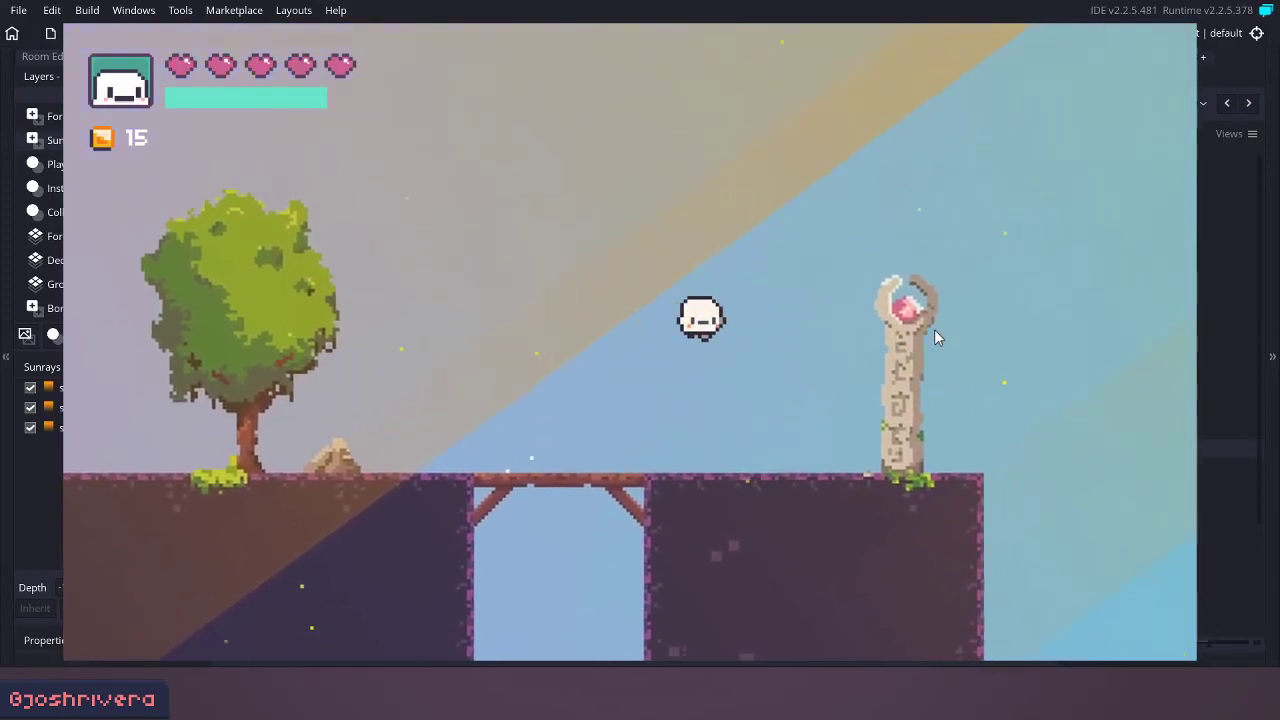
Step: Take the character past the large tree to the green creature's ledge and back to the bridge to examine the lighting along the beam
key(a)
key(space)
key(space)
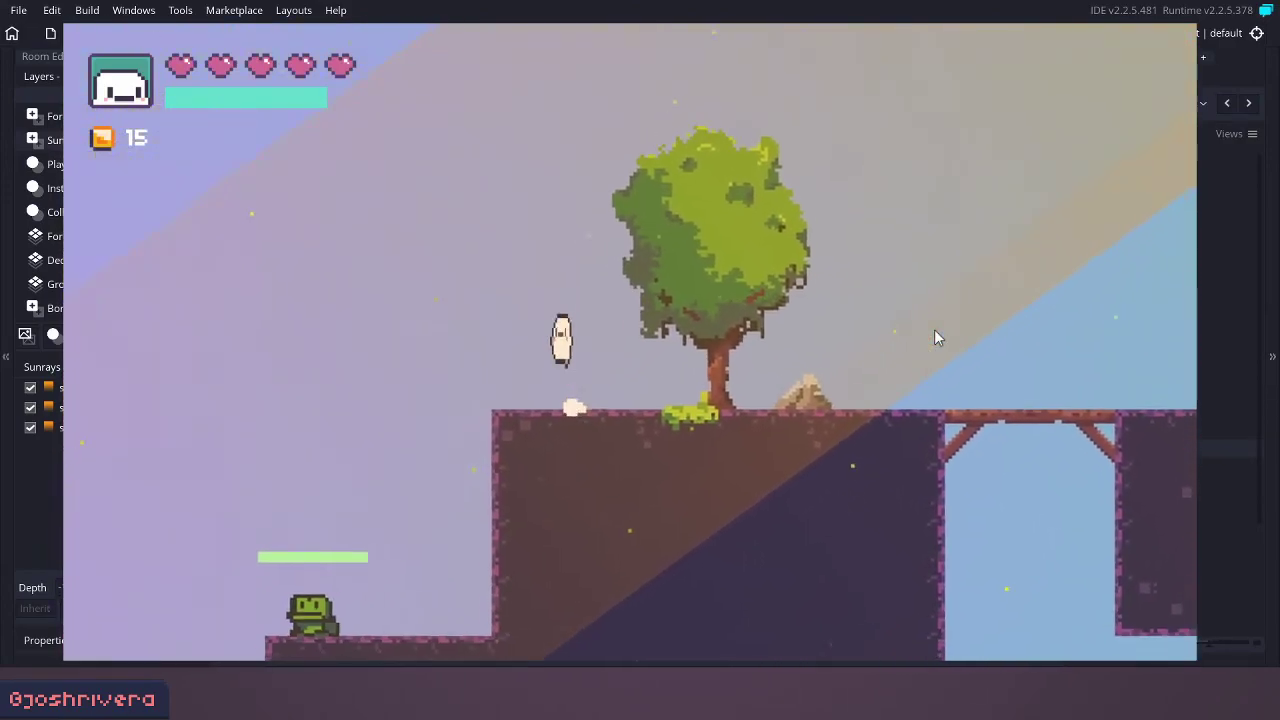
key(d)
key(space)
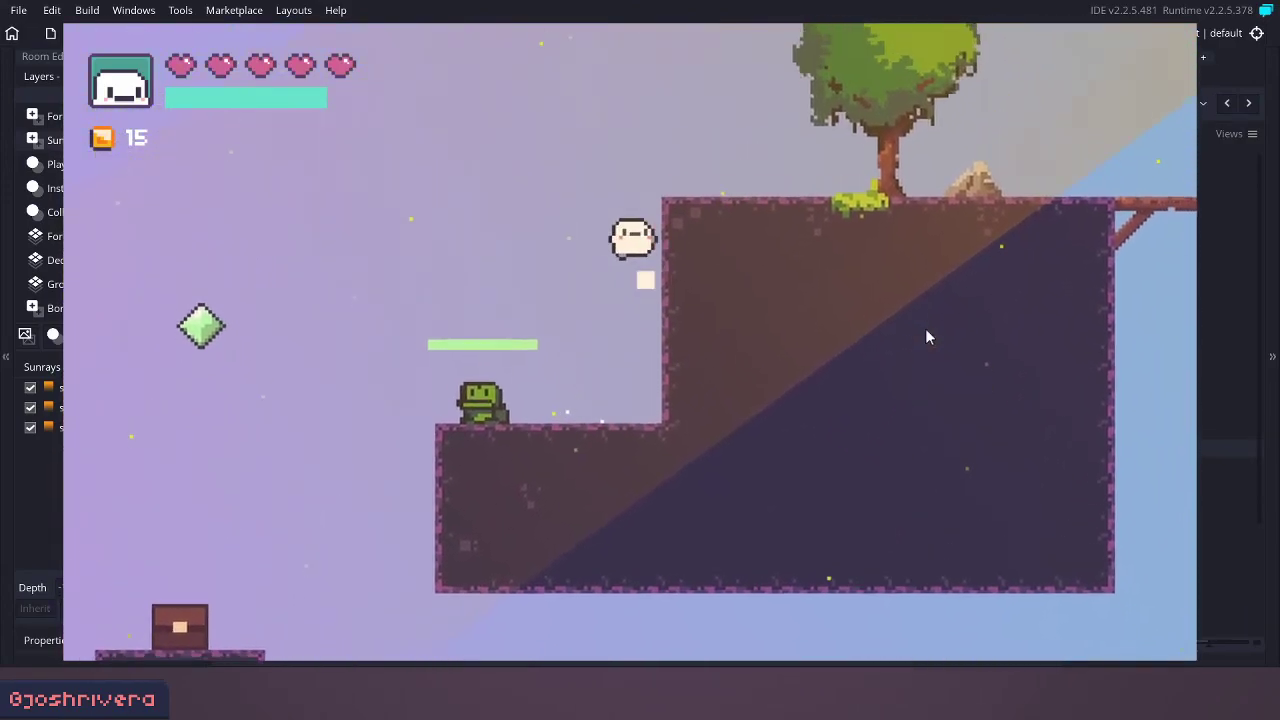
key(space)
key(a)
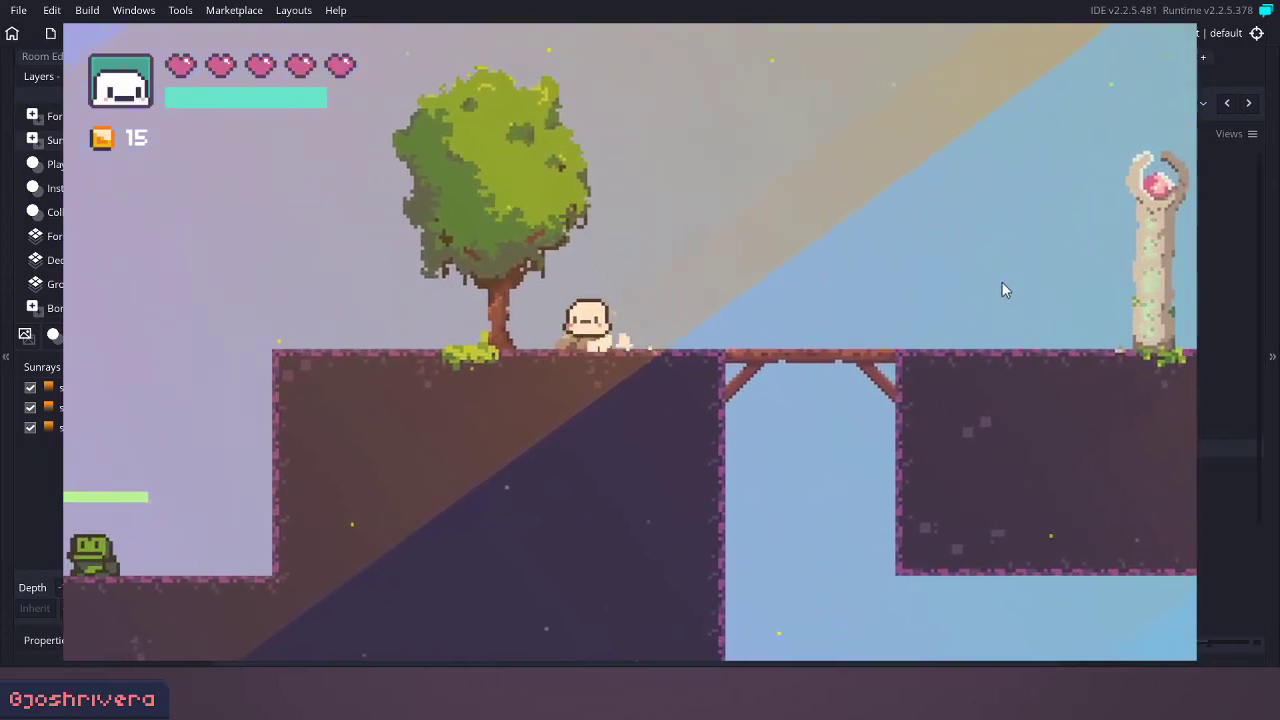
key(space)
key(d)
key(space)
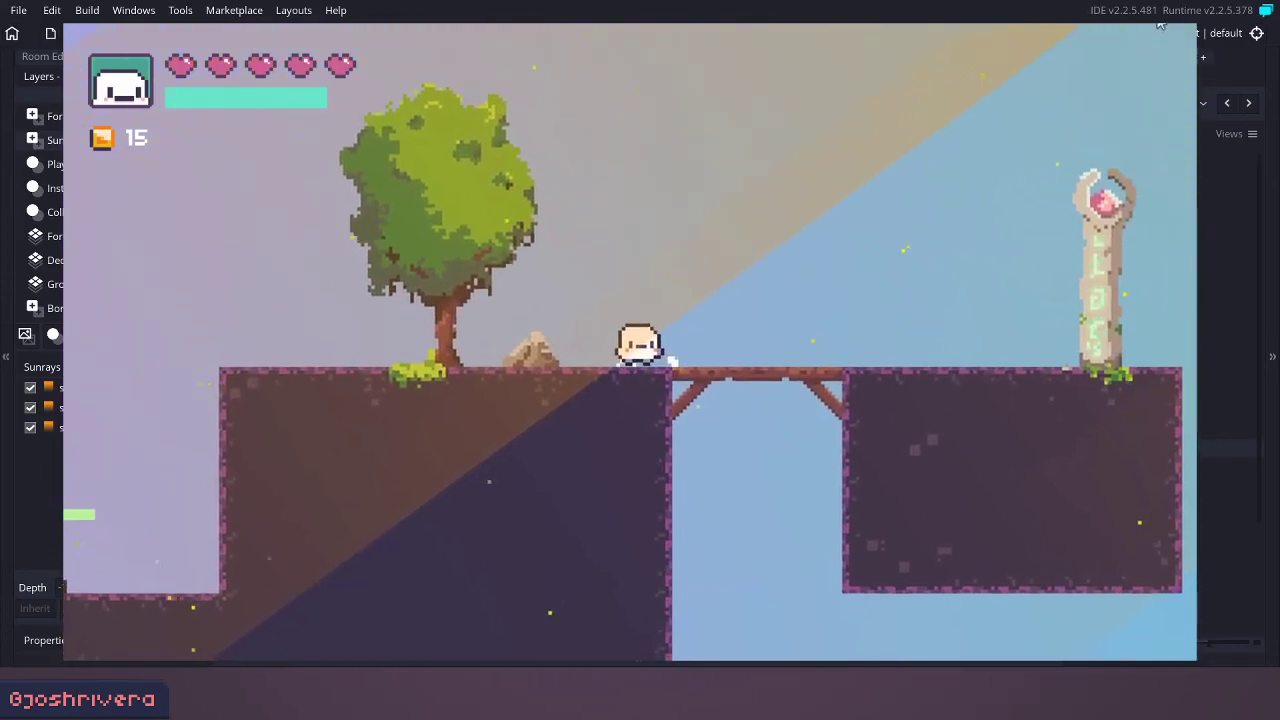